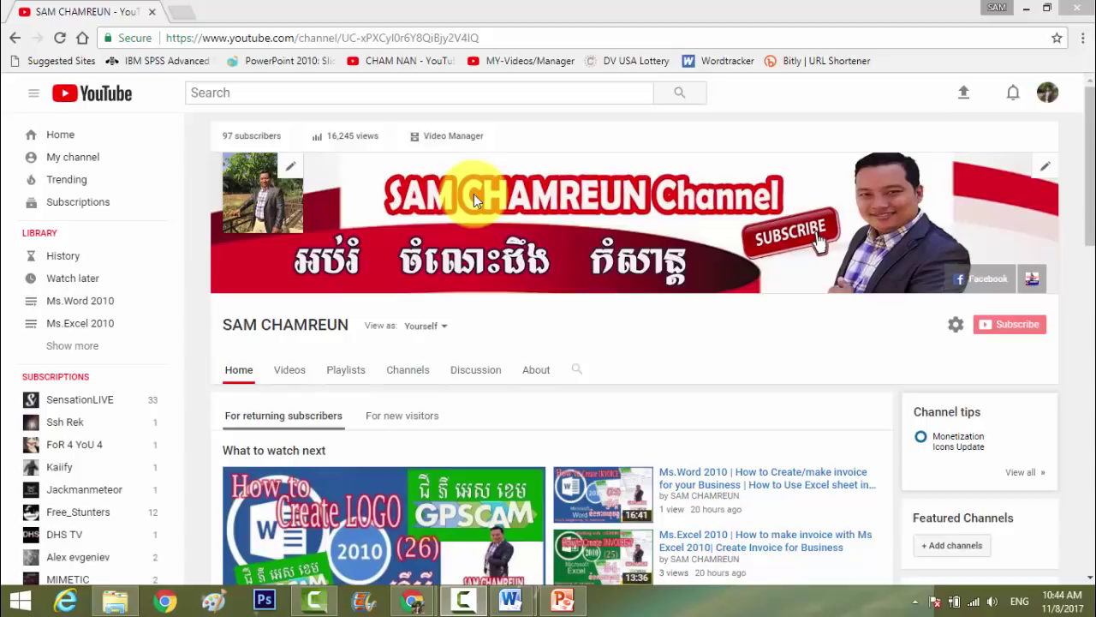
Switch from the YouTube channel page to the open PowerPoint presentation.
{"action": "left_click", "coordinate": [562, 599]}
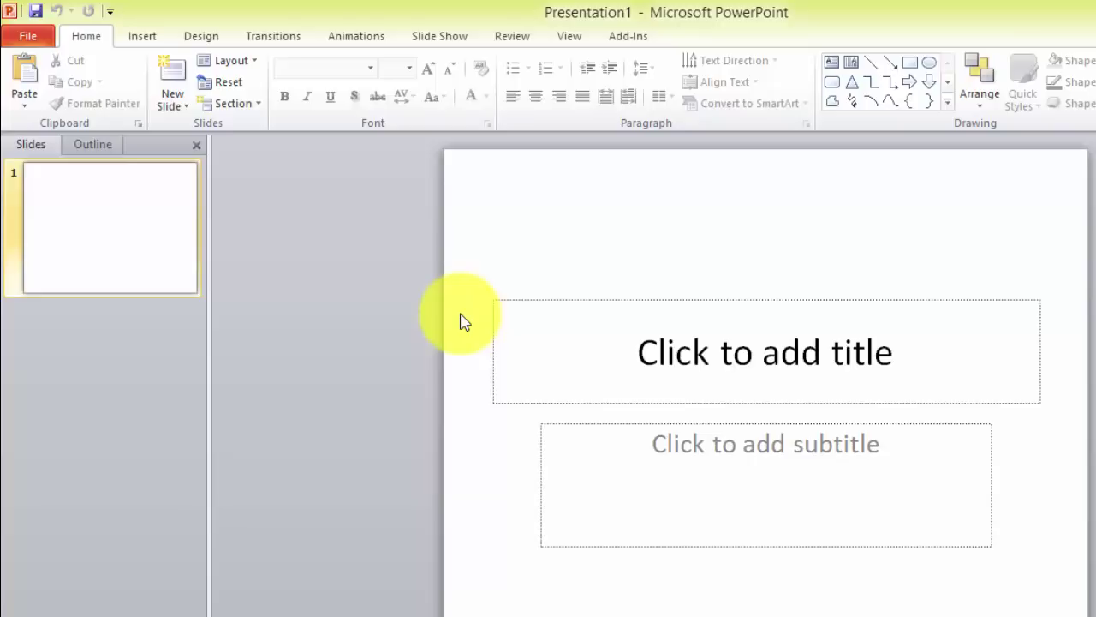
Apply the dark purple built-in theme to the blank title slide.
{"action": "left_click", "coordinate": [206, 39]}
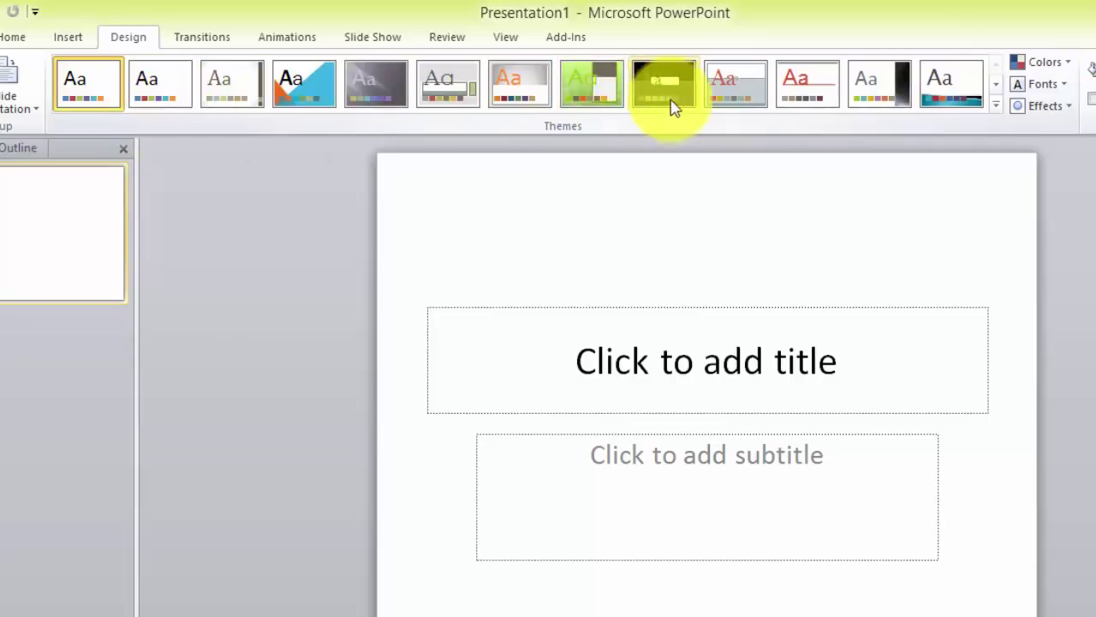
{"action": "left_click", "coordinate": [997, 105]}
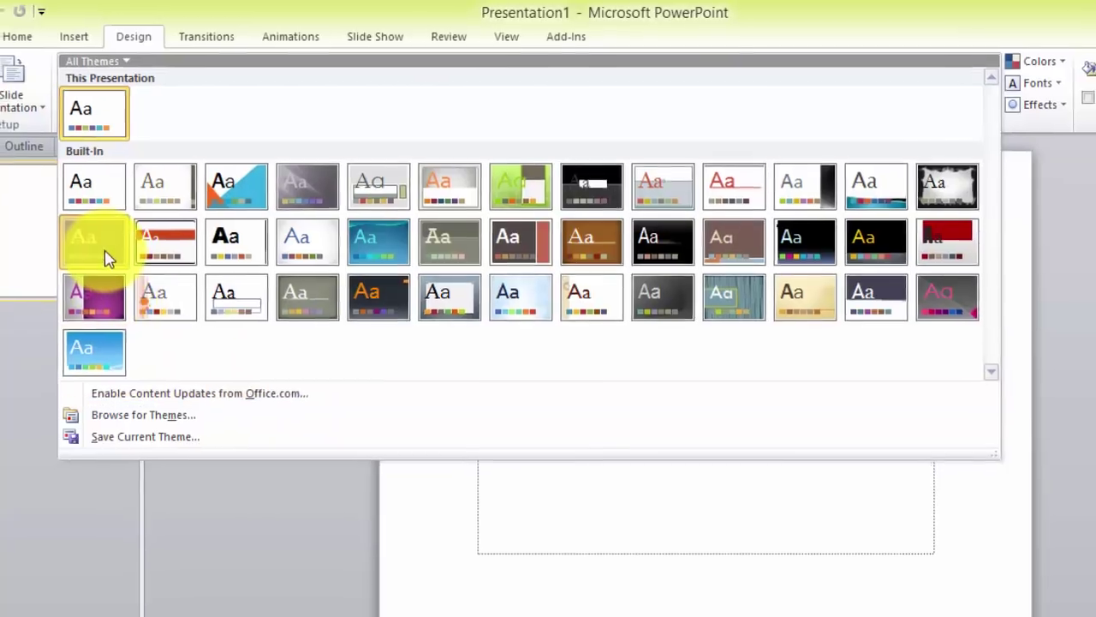
{"action": "left_click", "coordinate": [106, 252]}
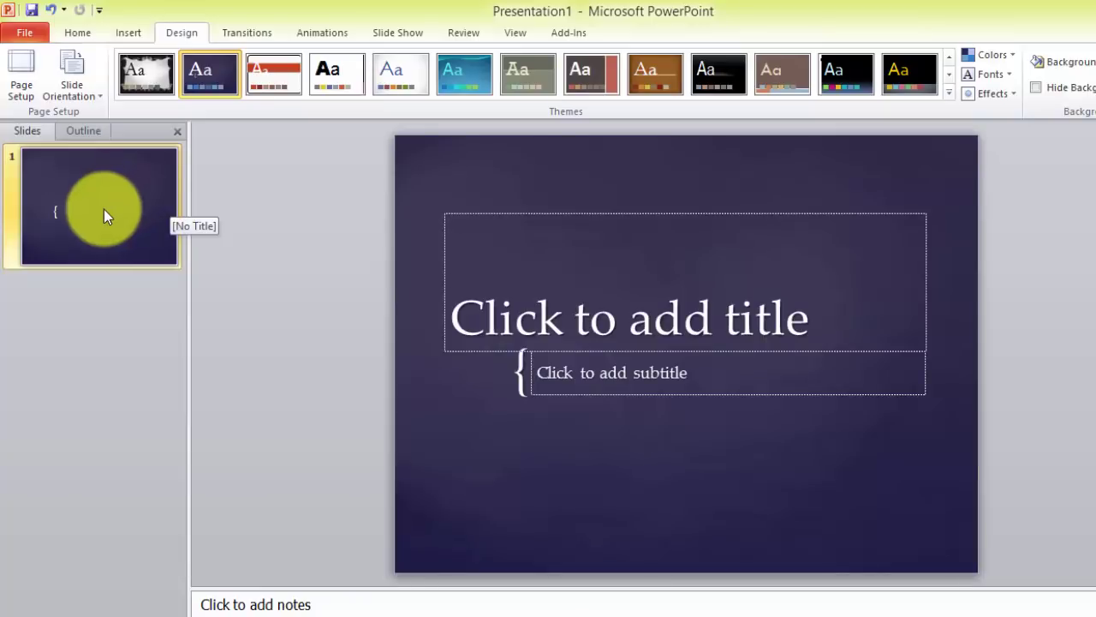
Type 'How to Apply Theme' as the first title line, fixing the typo.
{"action": "left_click", "coordinate": [537, 271]}
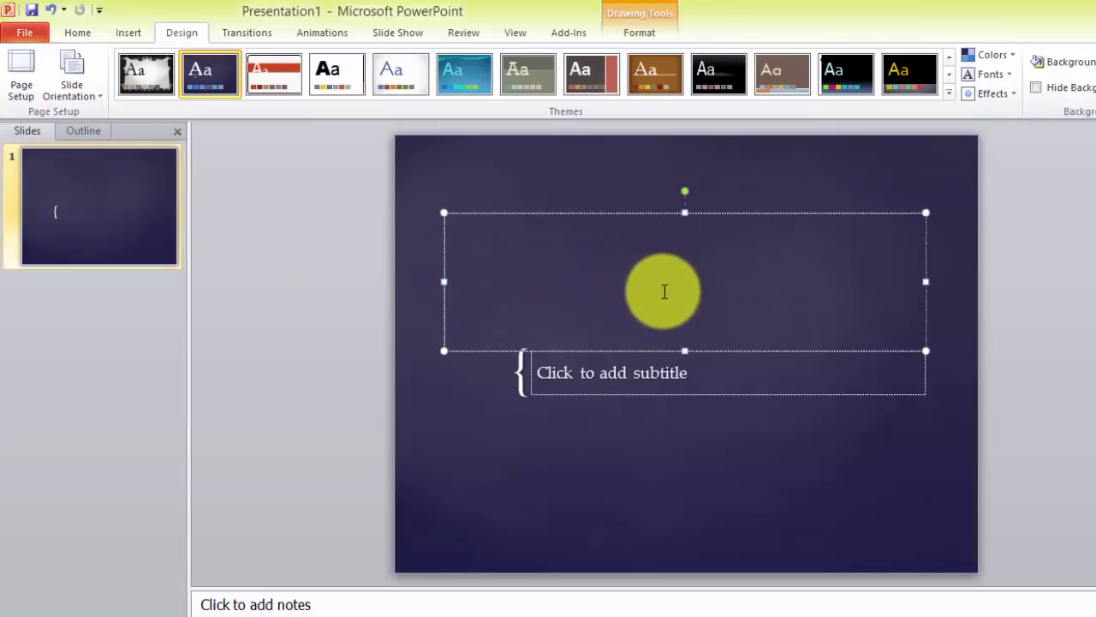
{"action": "type", "text": "H"}
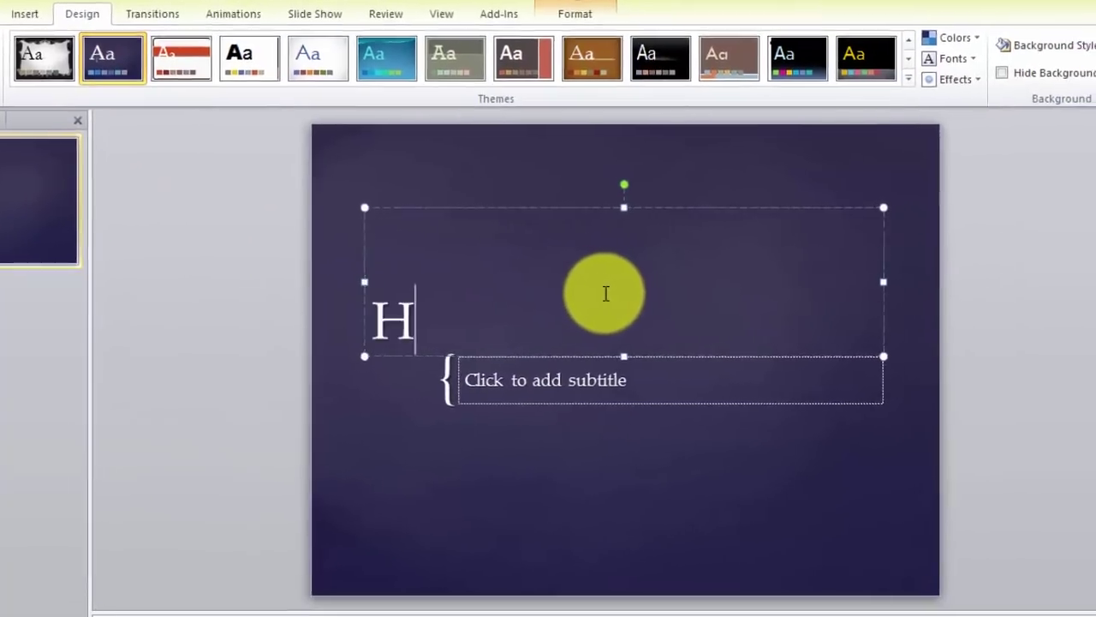
{"action": "type", "text": "ow to"}
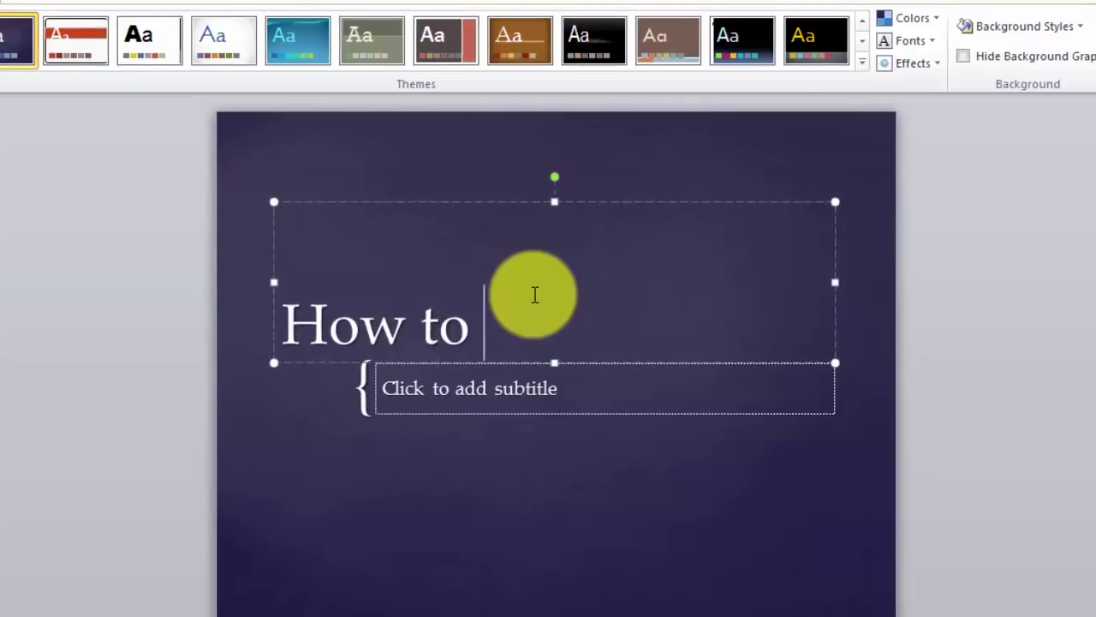
{"action": "type", "text": " Appl"}
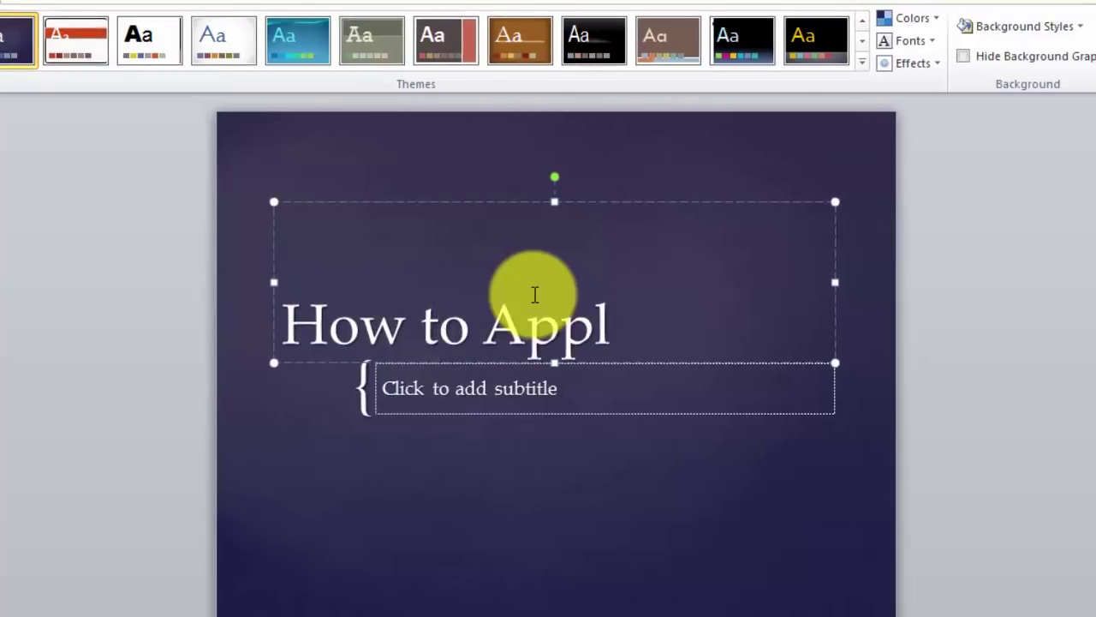
{"action": "type", "text": "y The"}
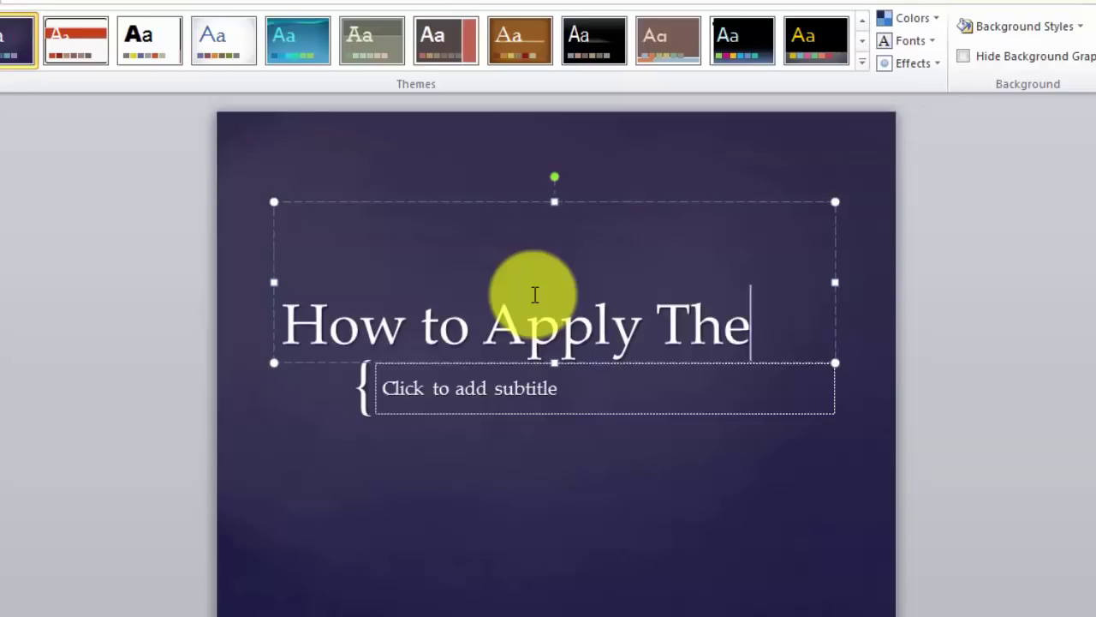
{"action": "type", "text": "n"}
{"action": "key", "text": "BackSpace"}
{"action": "key", "text": "Left"}
{"action": "type", "text": "em"}
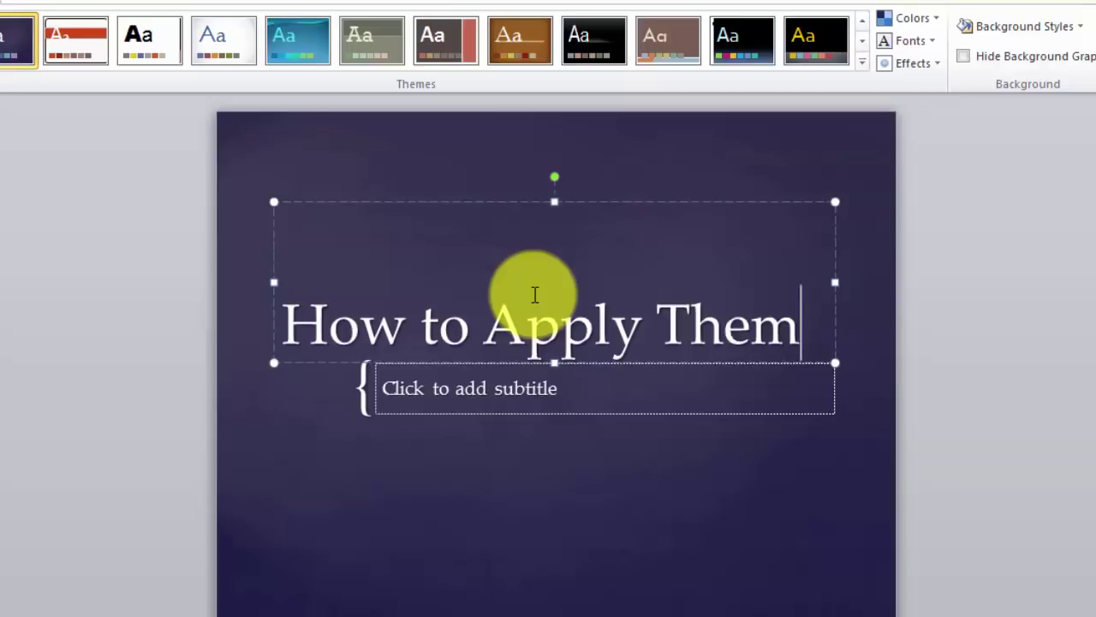
{"action": "type", "text": "e"}
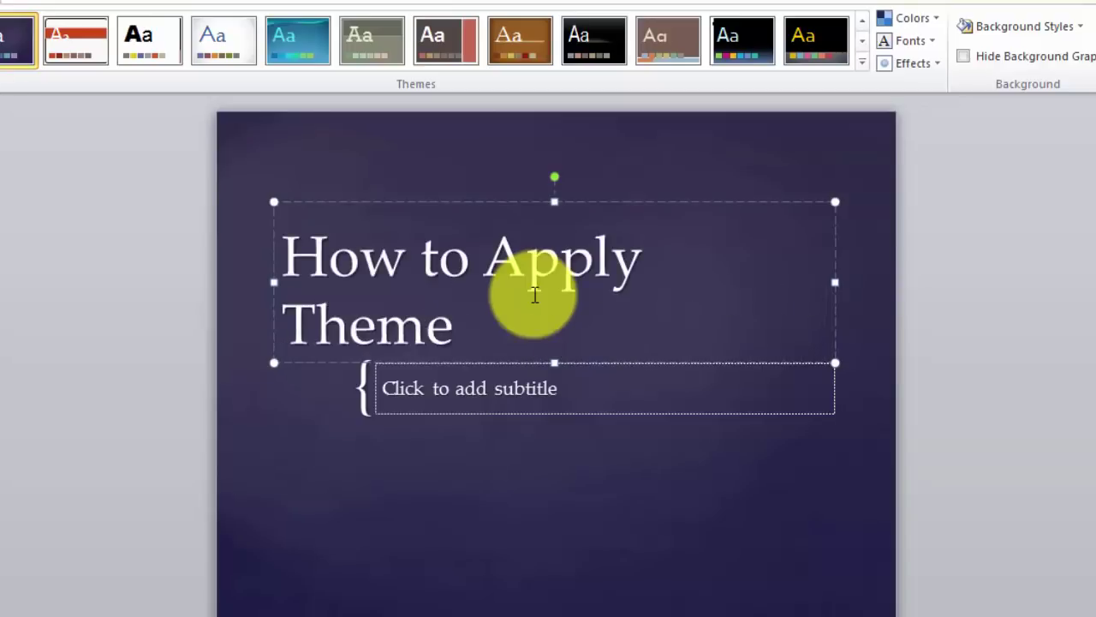
Add a second title line reading 'In Ms. PowerPoint 2010', correcting typos along the way.
{"action": "key", "text": "Return"}
{"action": "type", "text": "o n"}
{"action": "key", "text": "BackSpace"}
{"action": "key", "text": "BackSpace"}
{"action": "key", "text": "BackSpace"}
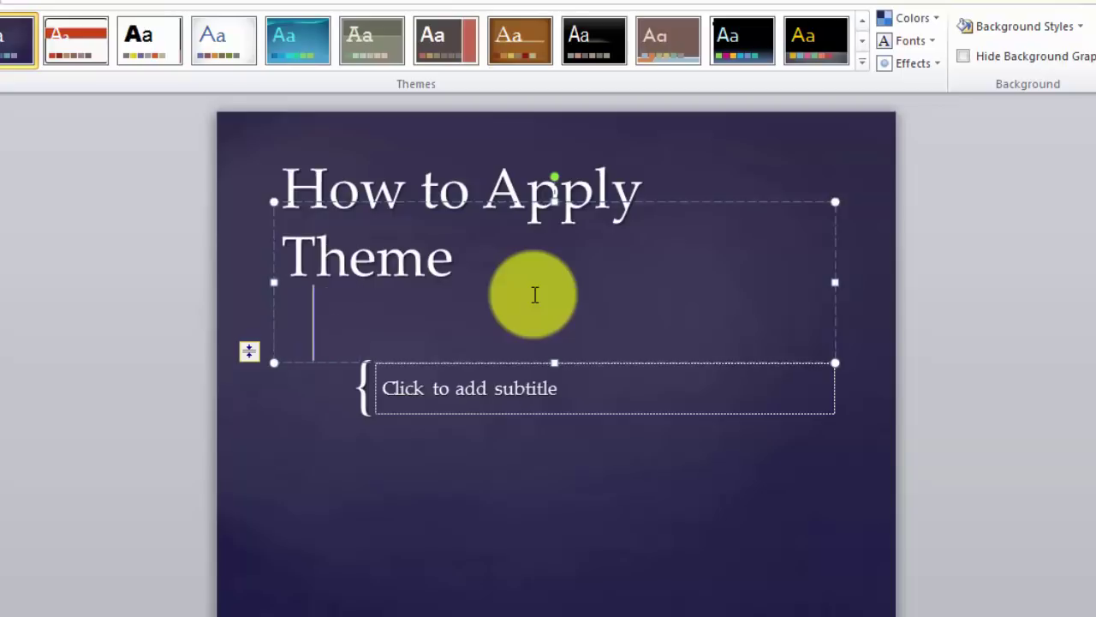
{"action": "type", "text": "In "}
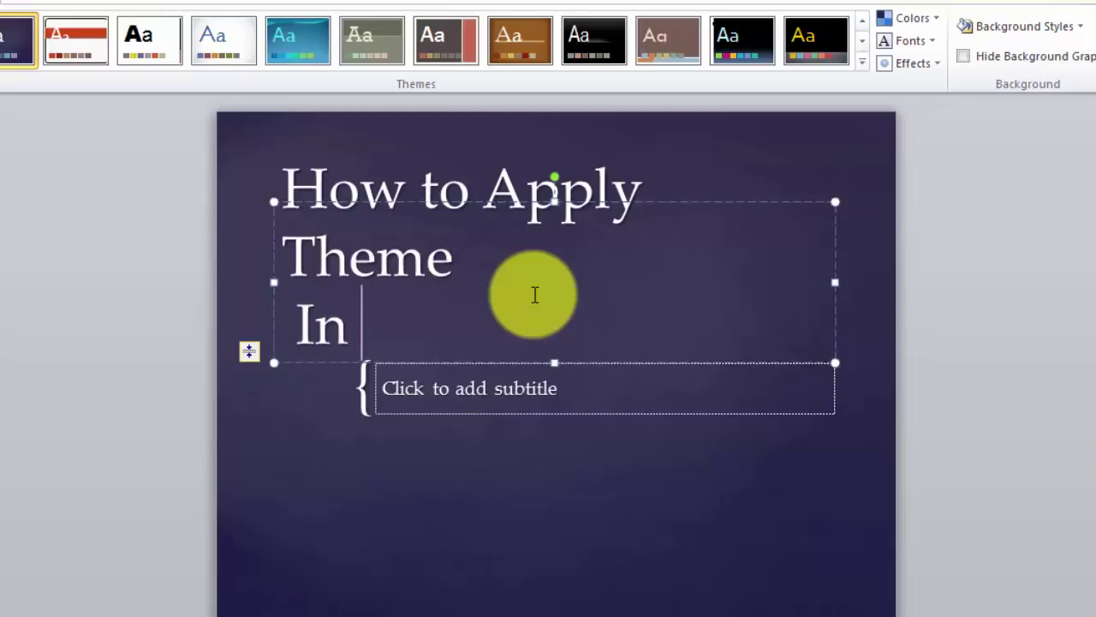
{"action": "type", "text": "Po"}
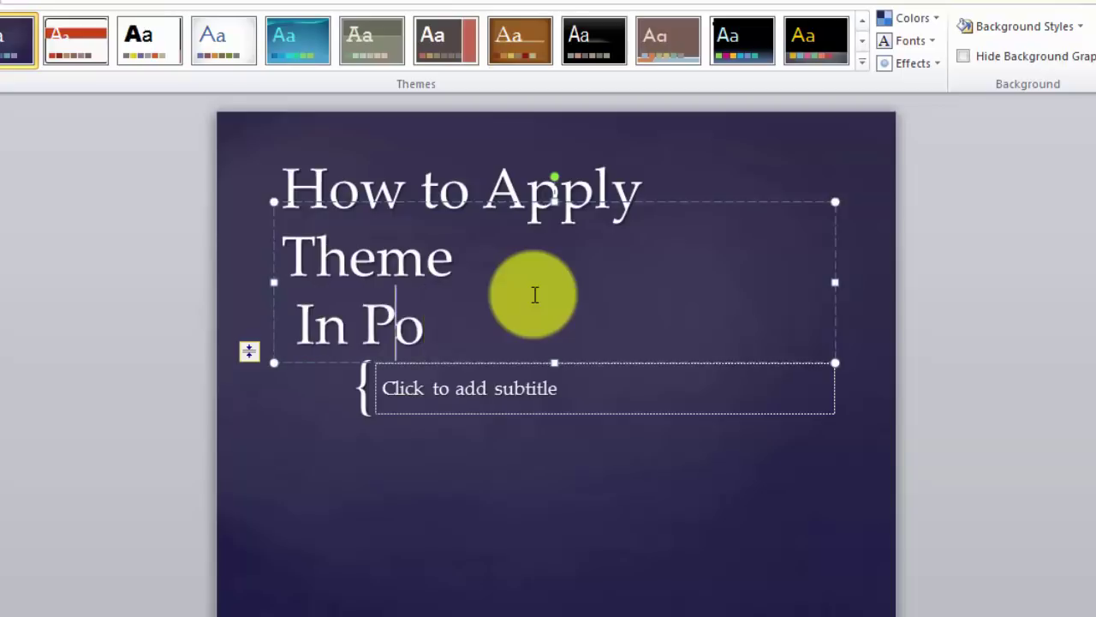
{"action": "key", "text": "BackSpace"}
{"action": "key", "text": "BackSpace"}
{"action": "type", "text": "Mz"}
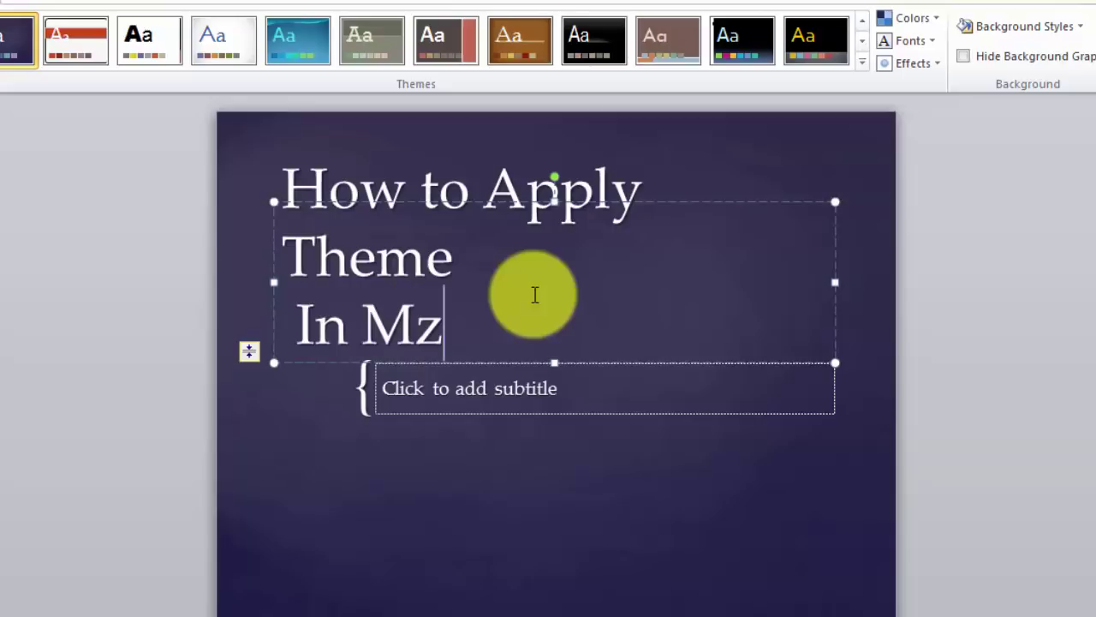
{"action": "key", "text": "BackSpace"}
{"action": "type", "text": "s."}
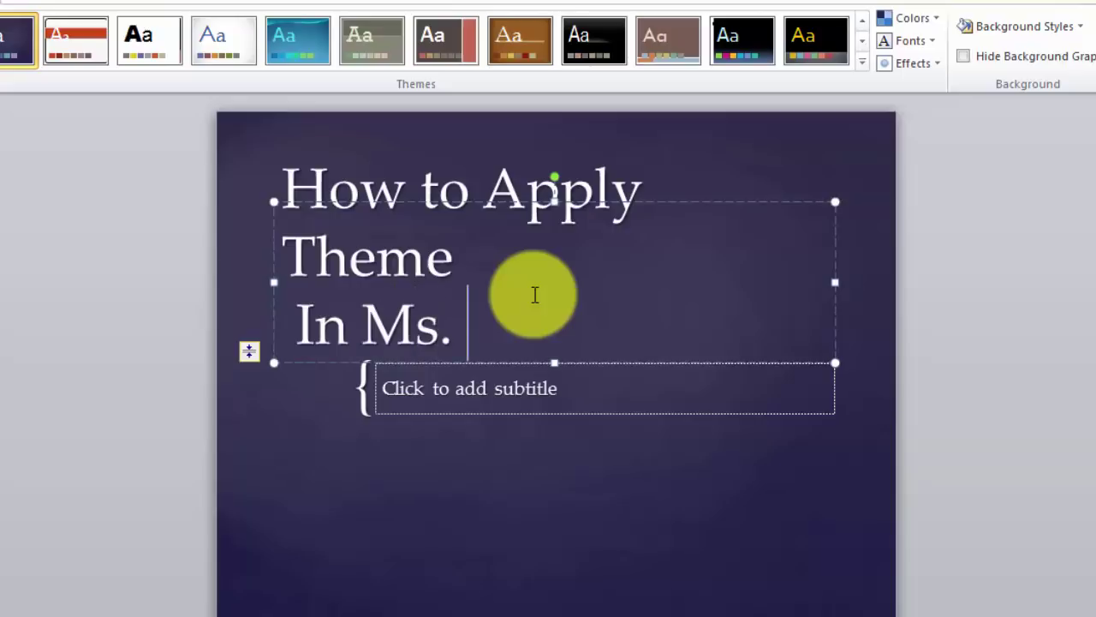
{"action": "type", "text": " W"}
{"action": "key", "text": "BackSpace"}
{"action": "type", "text": "Po"}
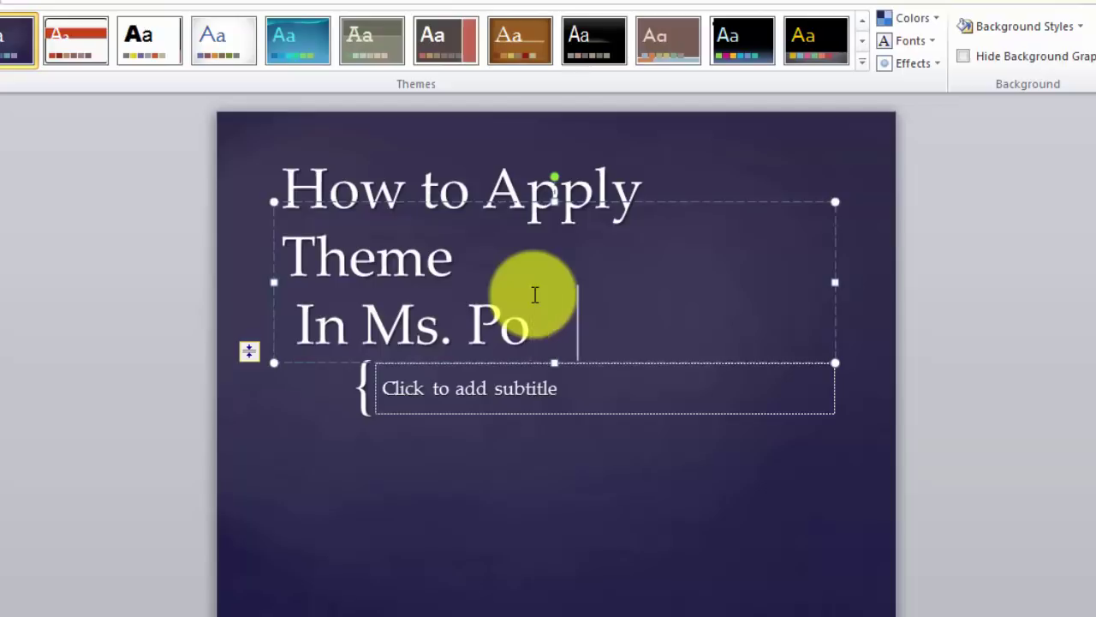
{"action": "type", "text": "werPoi"}
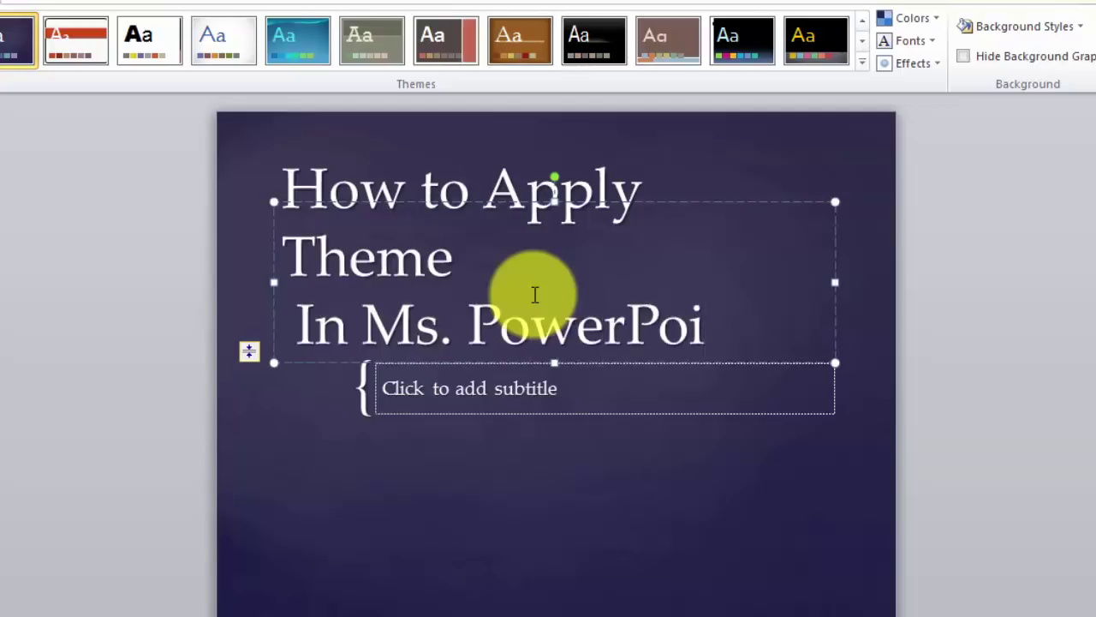
{"action": "type", "text": "nt 201"}
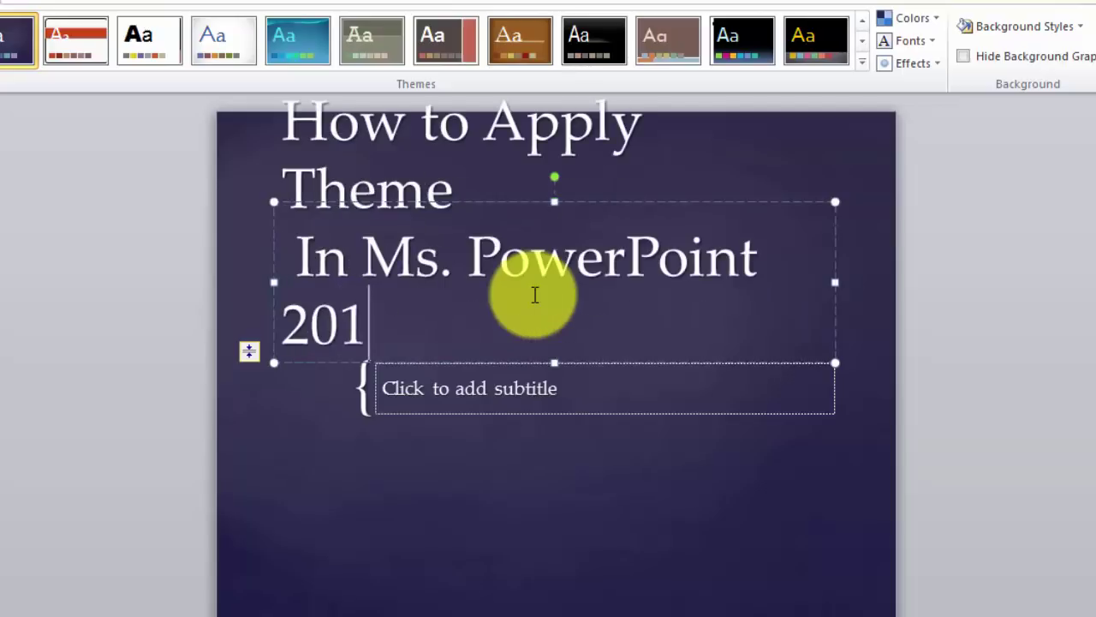
{"action": "type", "text": "0"}
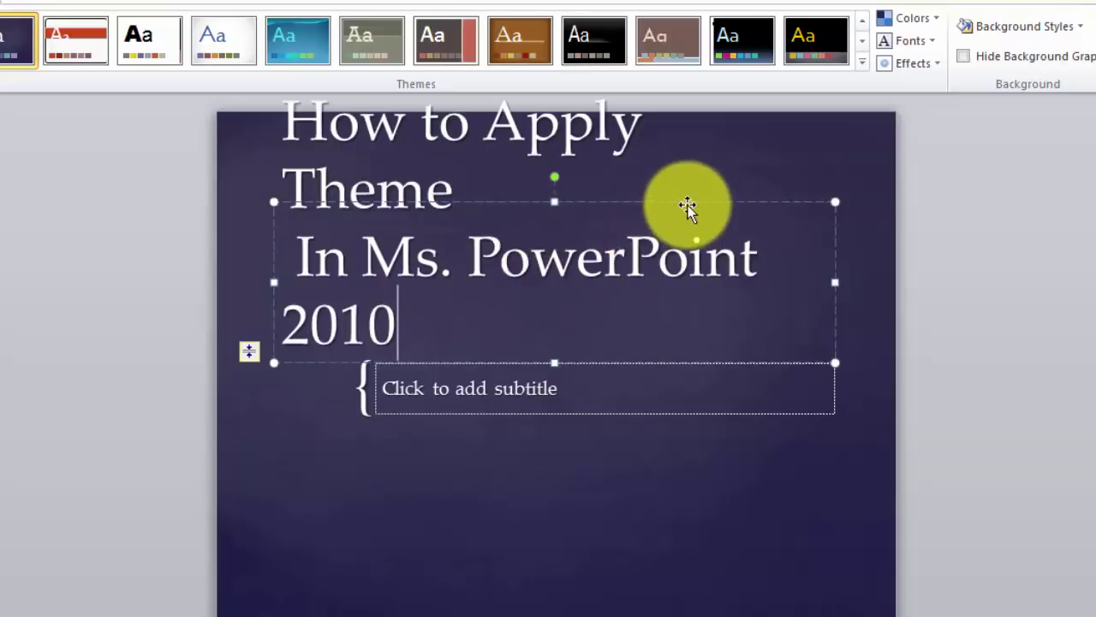
Shift the title and subtitle placeholders around to rough out the slide layout.
{"action": "left_click_drag", "start_coordinate": [687, 206], "coordinate": [693, 242]}
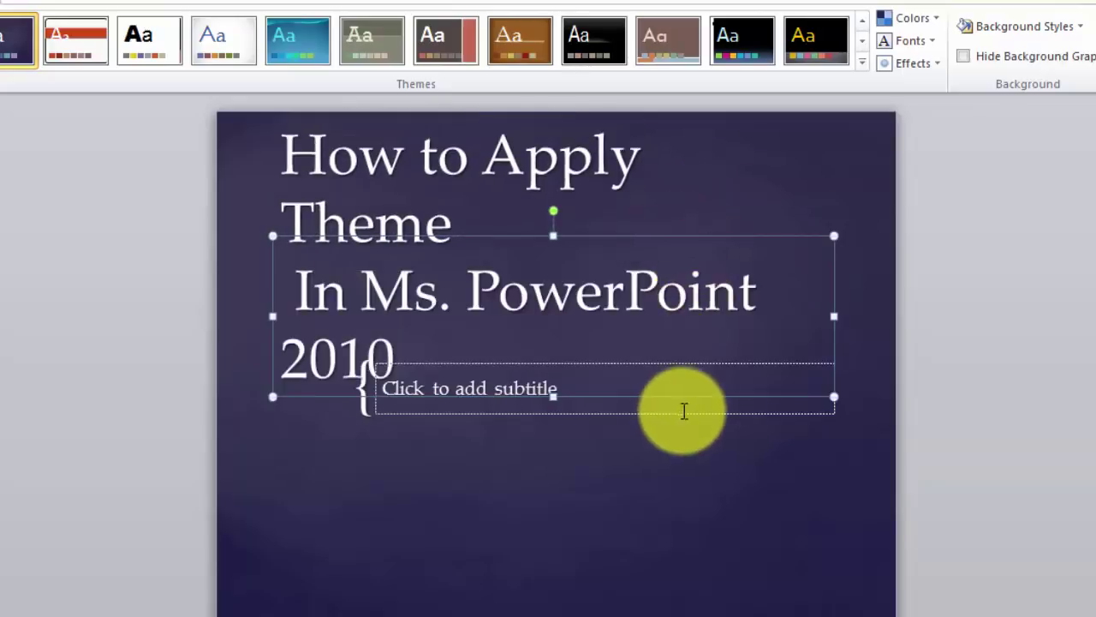
{"action": "left_click", "coordinate": [685, 412]}
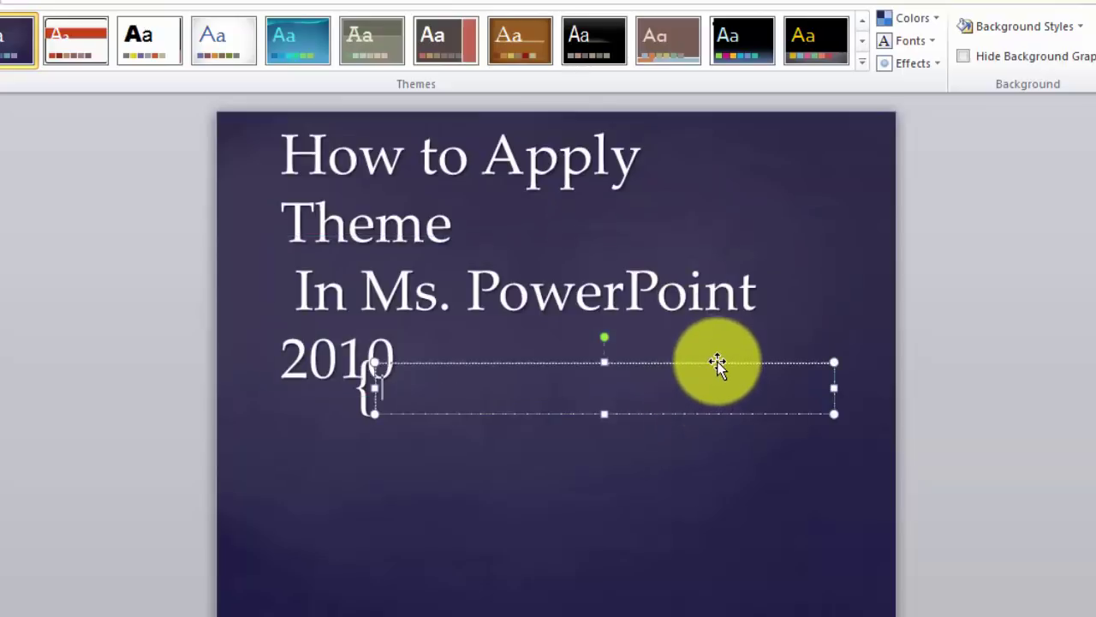
{"action": "left_click_drag", "start_coordinate": [717, 365], "coordinate": [686, 489]}
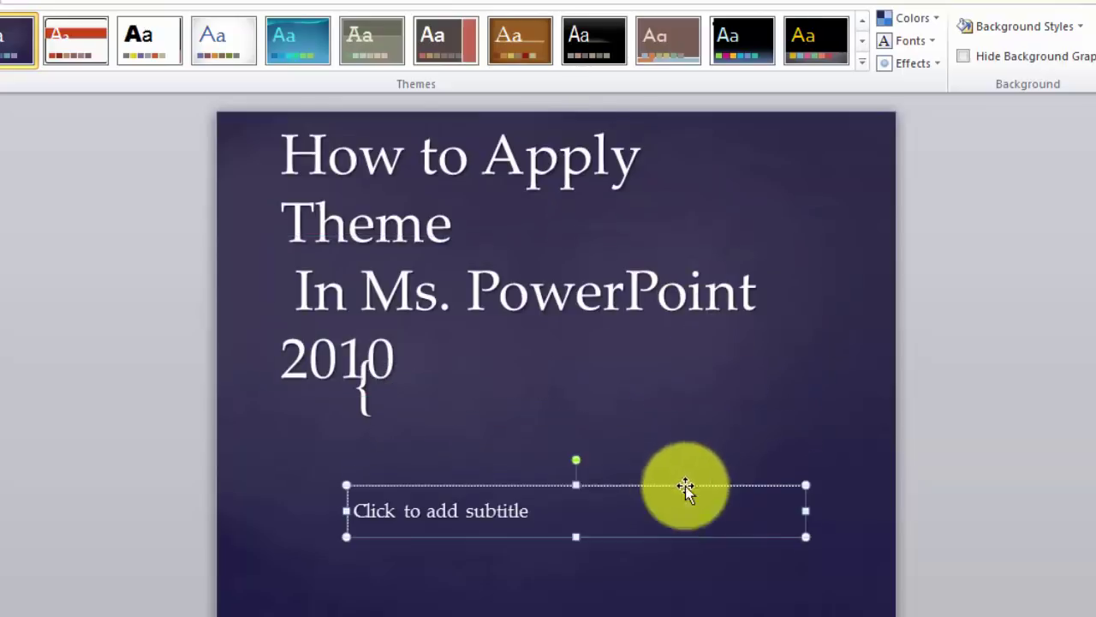
{"action": "left_click", "coordinate": [369, 386]}
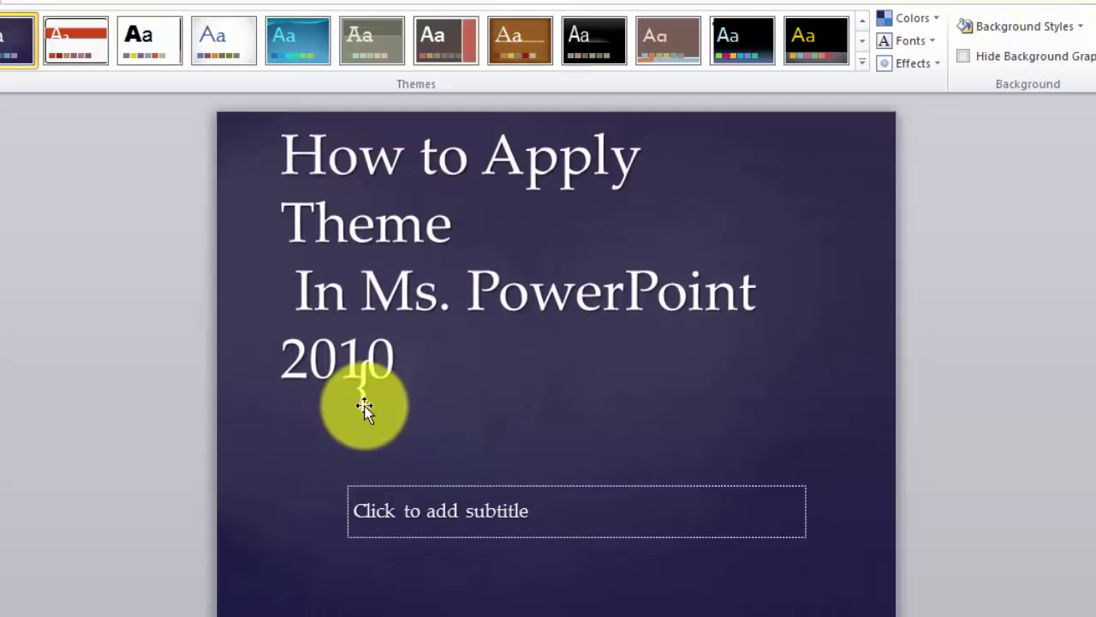
{"action": "left_click_drag", "start_coordinate": [364, 407], "coordinate": [356, 514]}
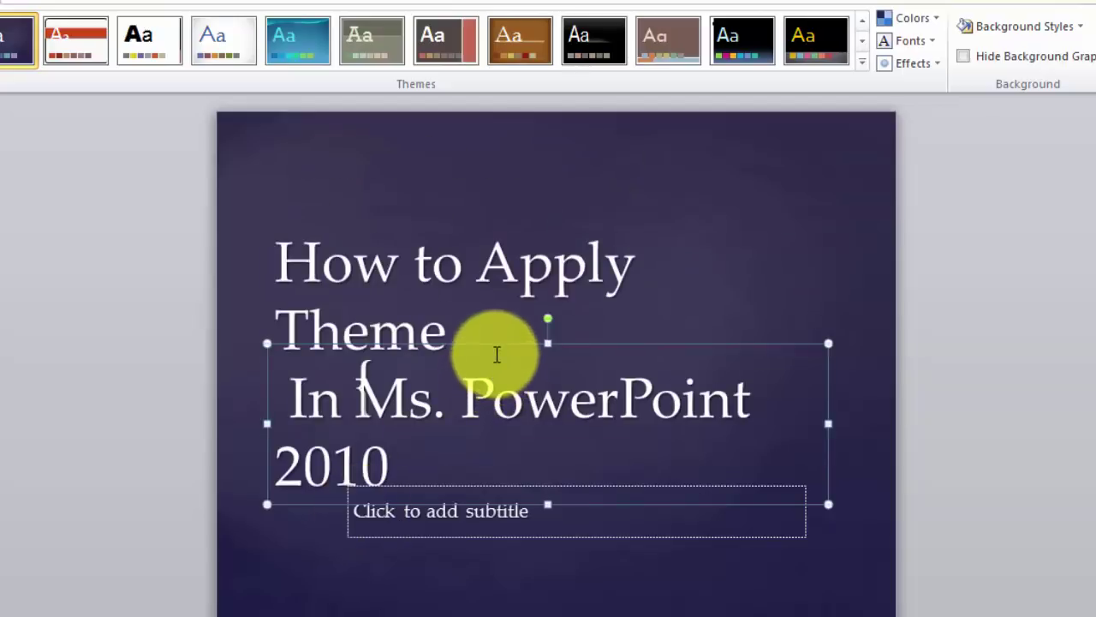
{"action": "left_click_drag", "start_coordinate": [498, 345], "coordinate": [504, 267]}
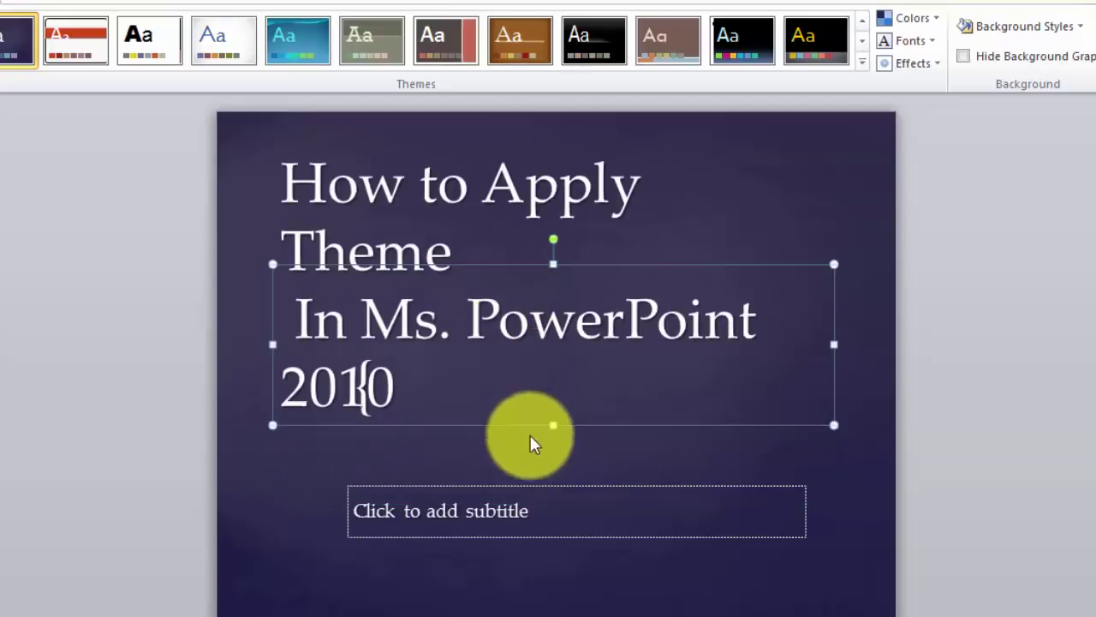
{"action": "left_click", "coordinate": [428, 514]}
{"action": "left_click", "coordinate": [376, 387]}
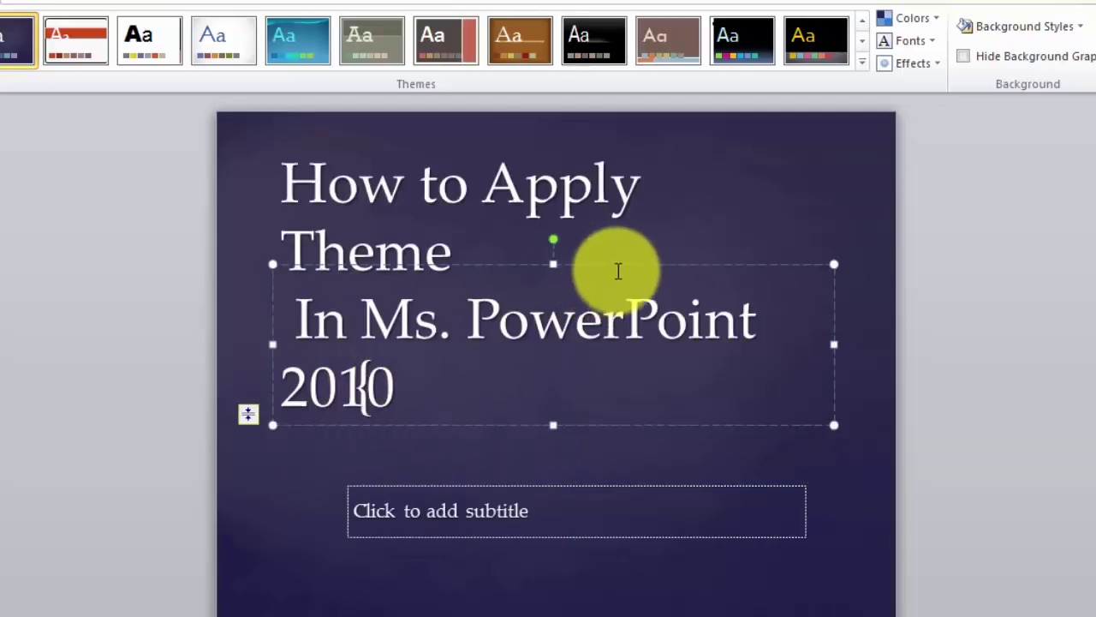
Widen and shorten the title box across the top, and move the subtitle beside the brace.
{"action": "left_click_drag", "start_coordinate": [630, 268], "coordinate": [733, 266]}
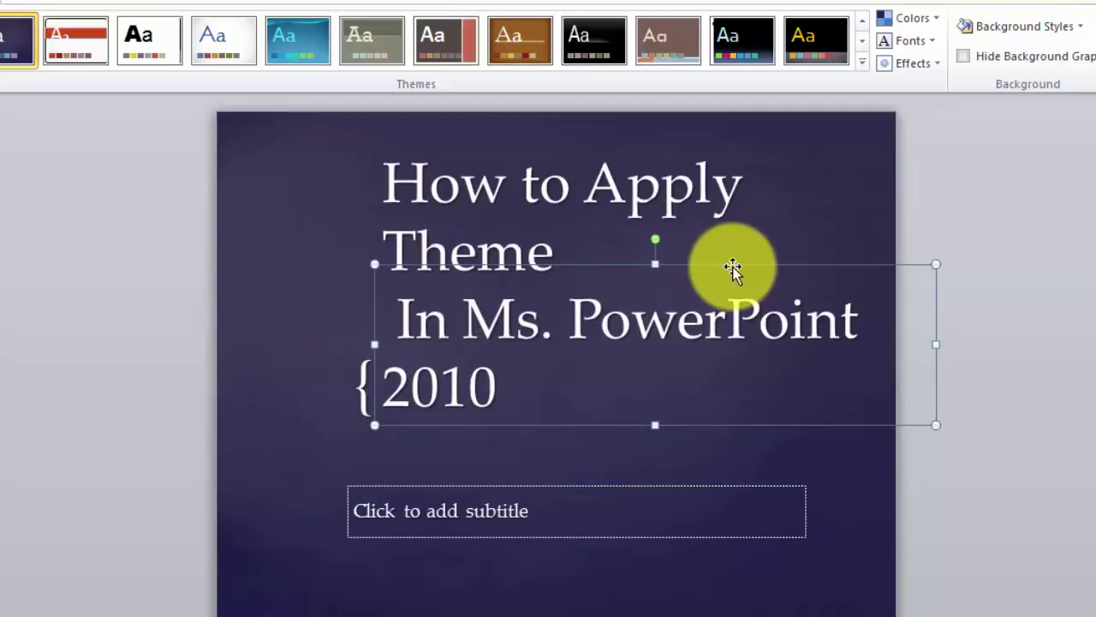
{"action": "left_click_drag", "start_coordinate": [655, 264], "coordinate": [655, 111]}
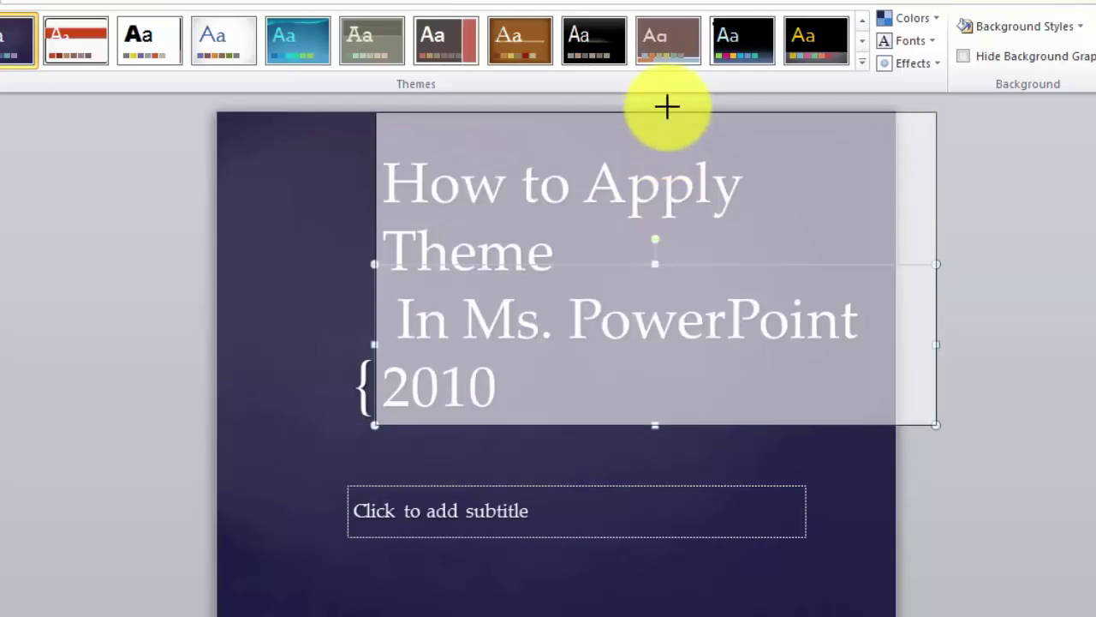
{"action": "left_click_drag", "start_coordinate": [374, 268], "coordinate": [247, 275]}
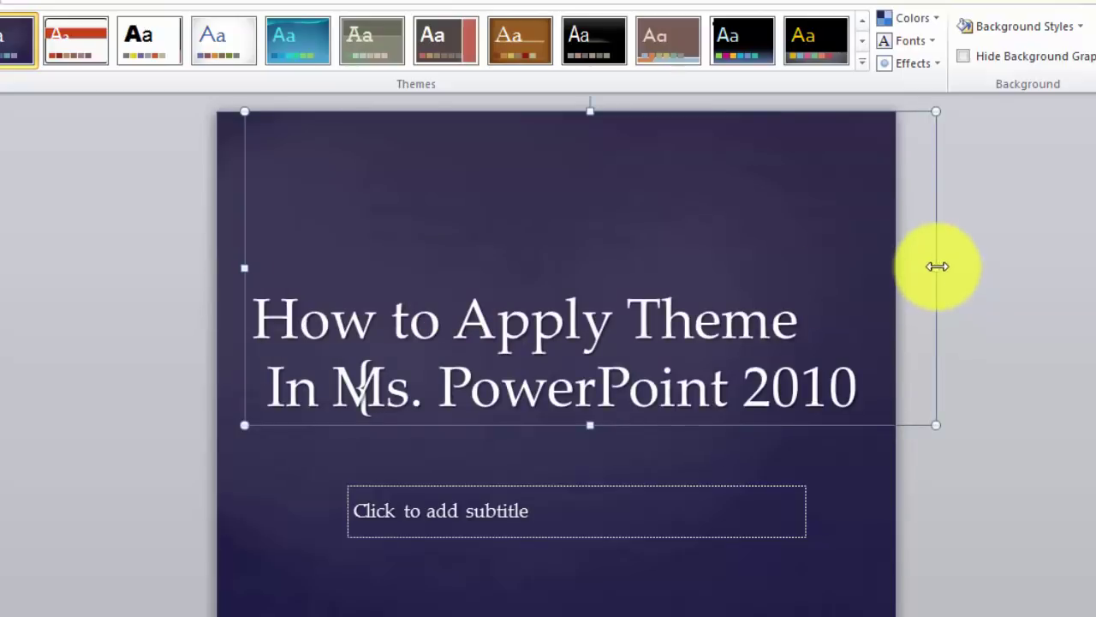
{"action": "left_click_drag", "start_coordinate": [936, 271], "coordinate": [981, 271]}
{"action": "left_click", "coordinate": [661, 319]}
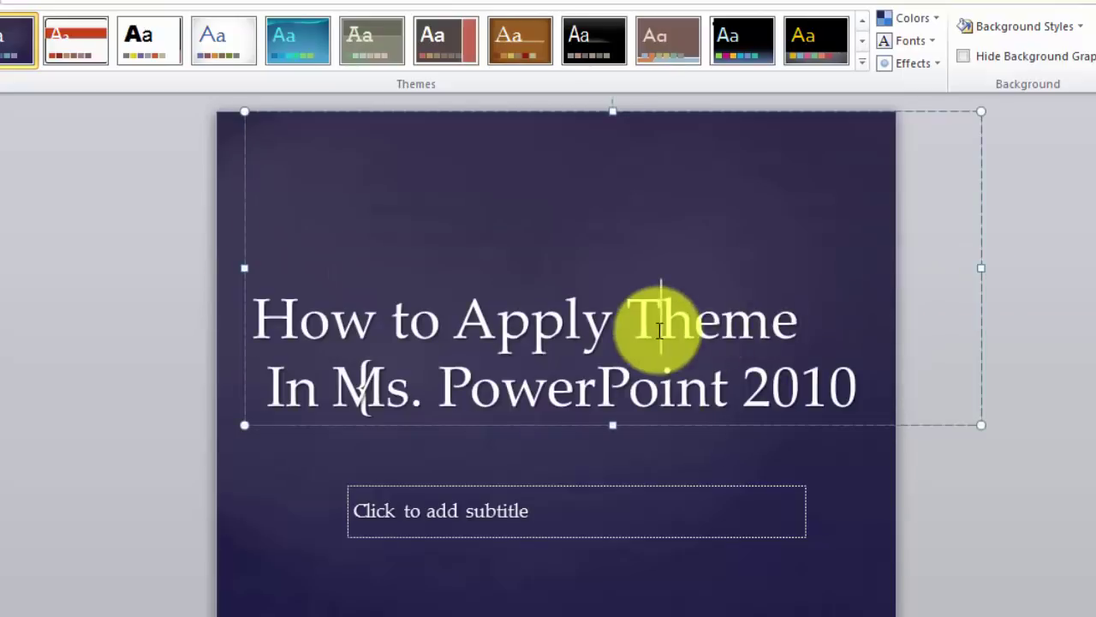
{"action": "left_click_drag", "start_coordinate": [611, 423], "coordinate": [587, 290]}
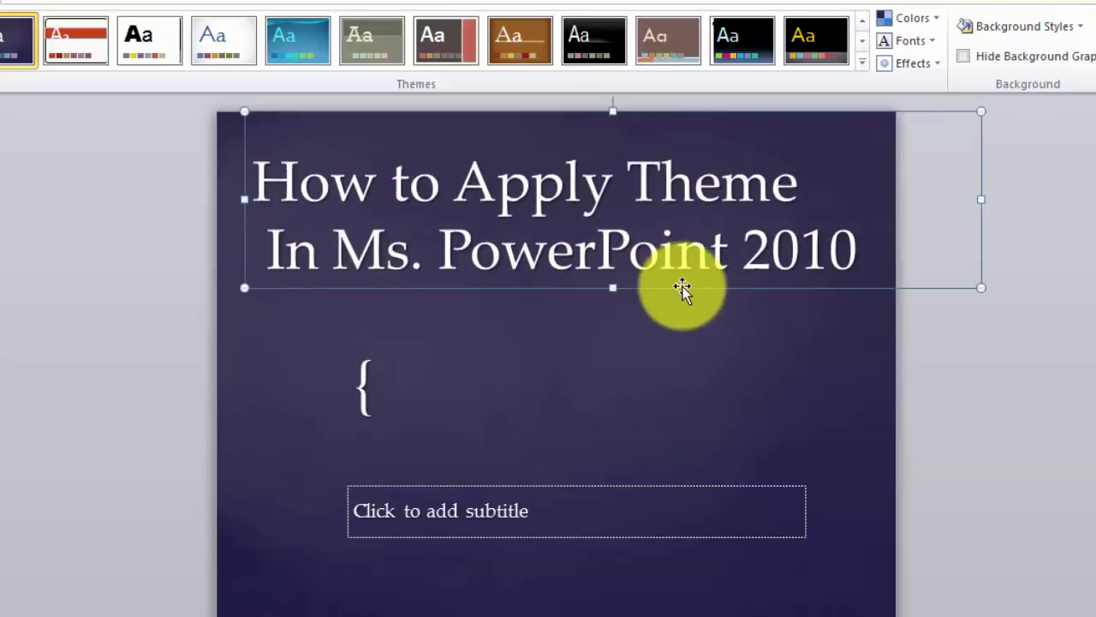
{"action": "left_click_drag", "start_coordinate": [682, 289], "coordinate": [682, 301]}
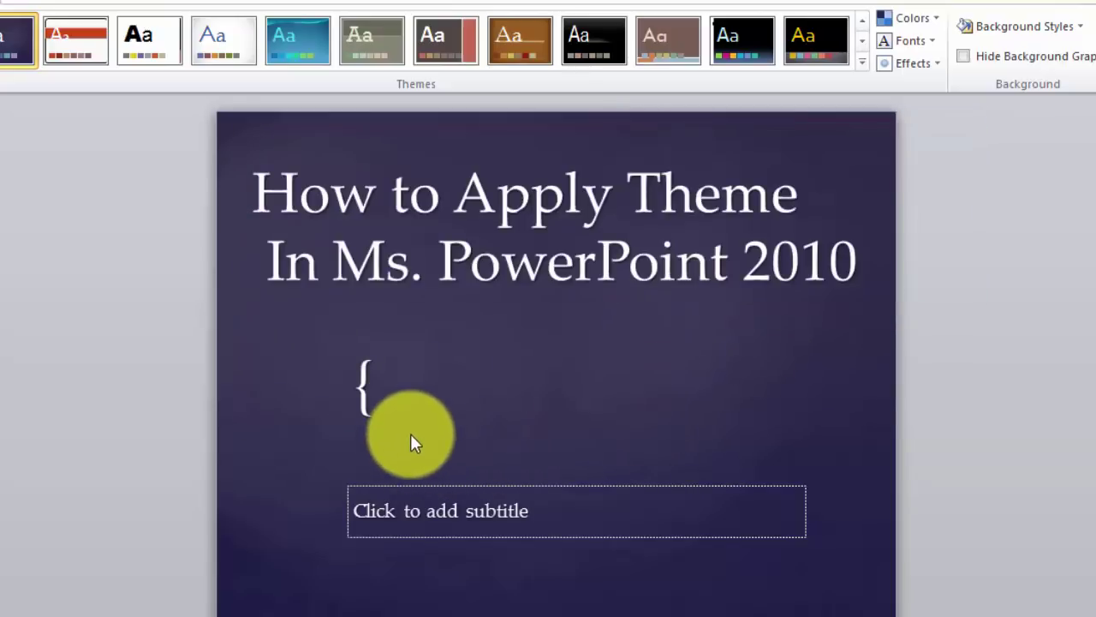
{"action": "left_click", "coordinate": [430, 499]}
{"action": "left_click_drag", "start_coordinate": [533, 485], "coordinate": [569, 355]}
Type 'Go to Design TAB' into the subtitle box and deselect it.
{"action": "left_click", "coordinate": [580, 385]}
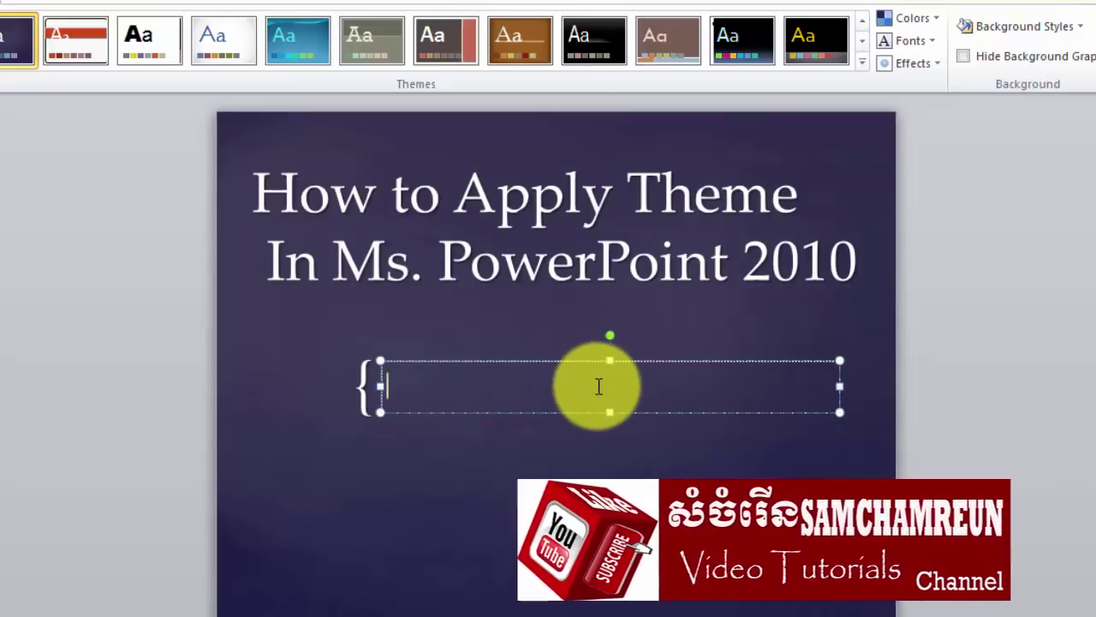
{"action": "type", "text": "G o "}
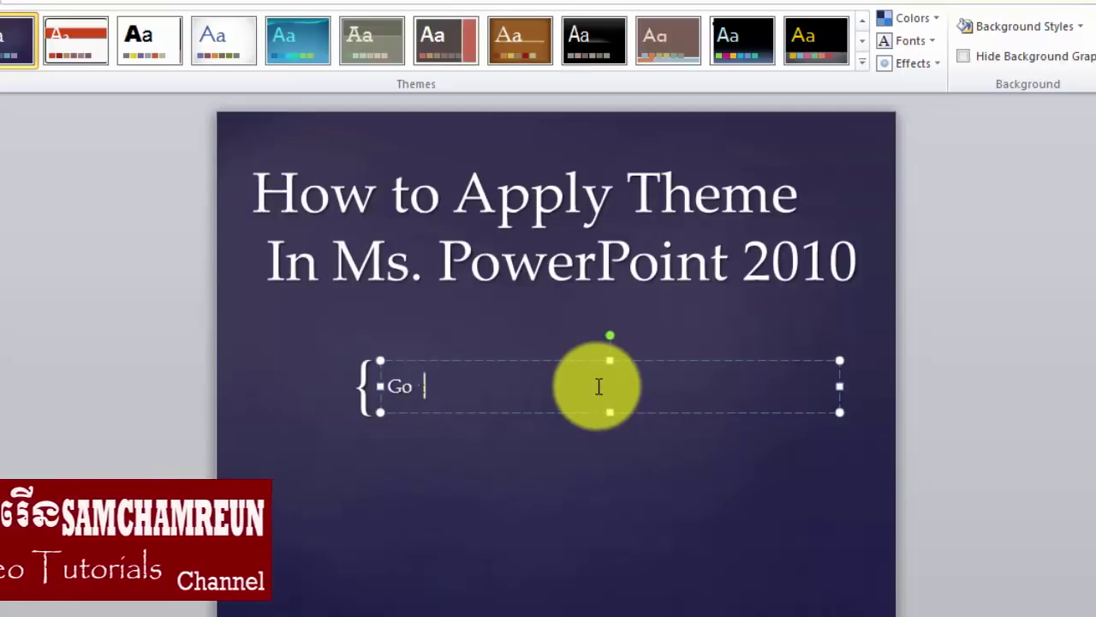
{"action": "type", "text": "to Des"}
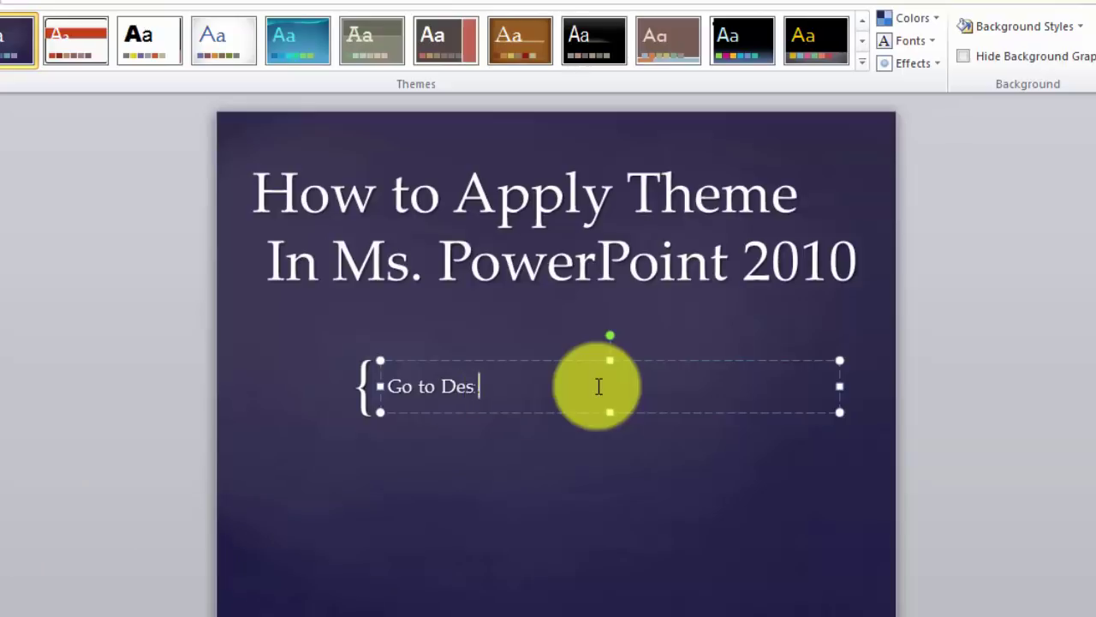
{"action": "type", "text": "gme"}
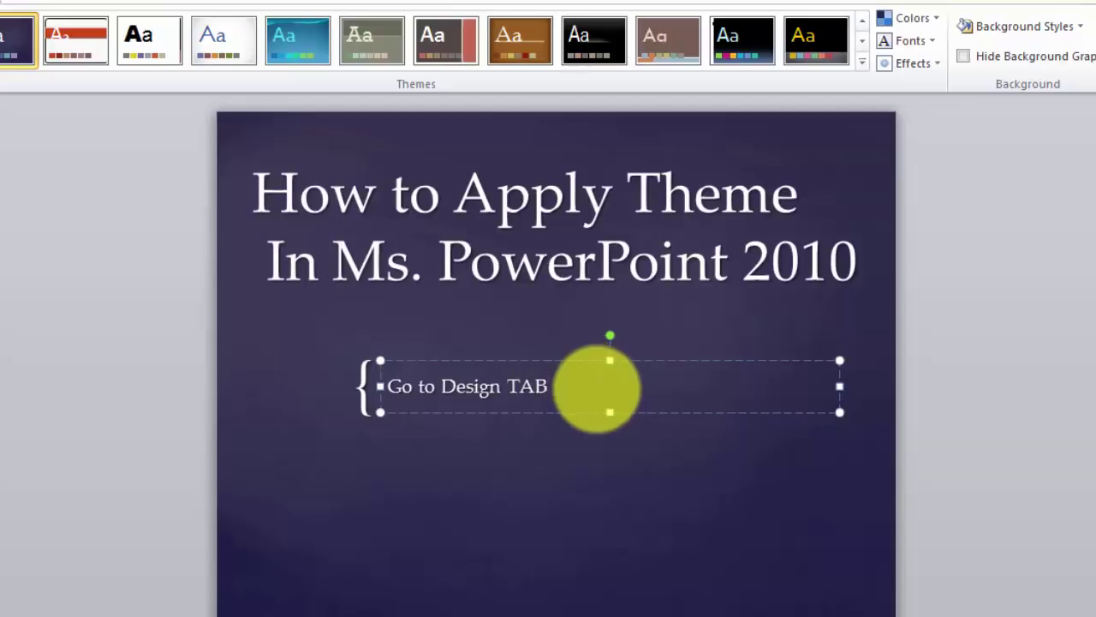
{"action": "left_click", "coordinate": [514, 438]}
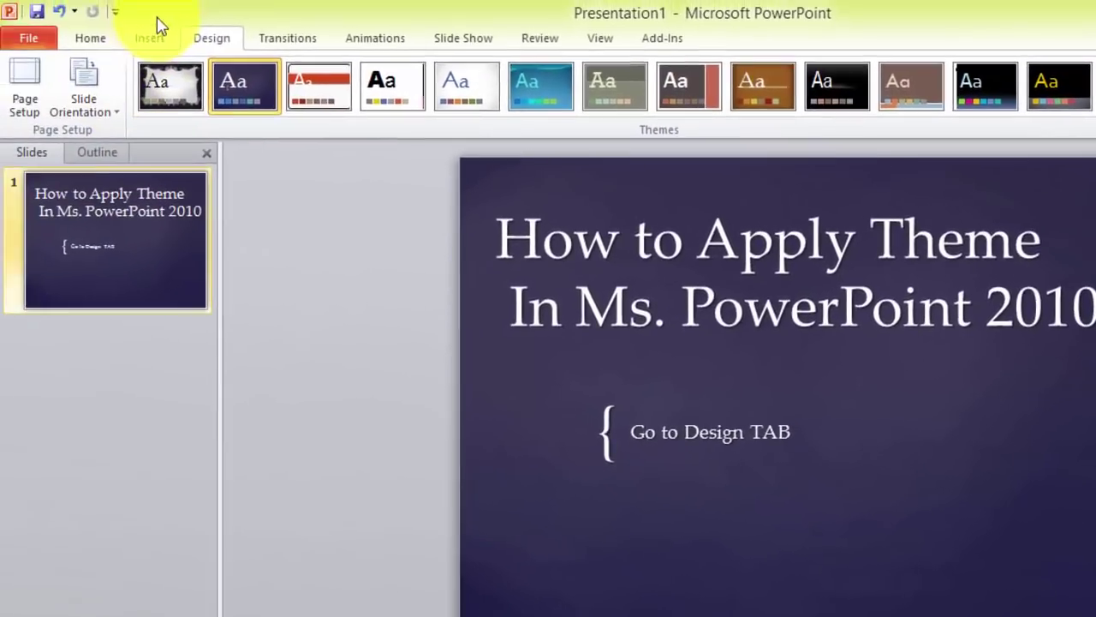
Give the 'Go to Design TAB' box a blue intense shape style with a raised, shadowed look.
{"action": "left_click", "coordinate": [94, 38]}
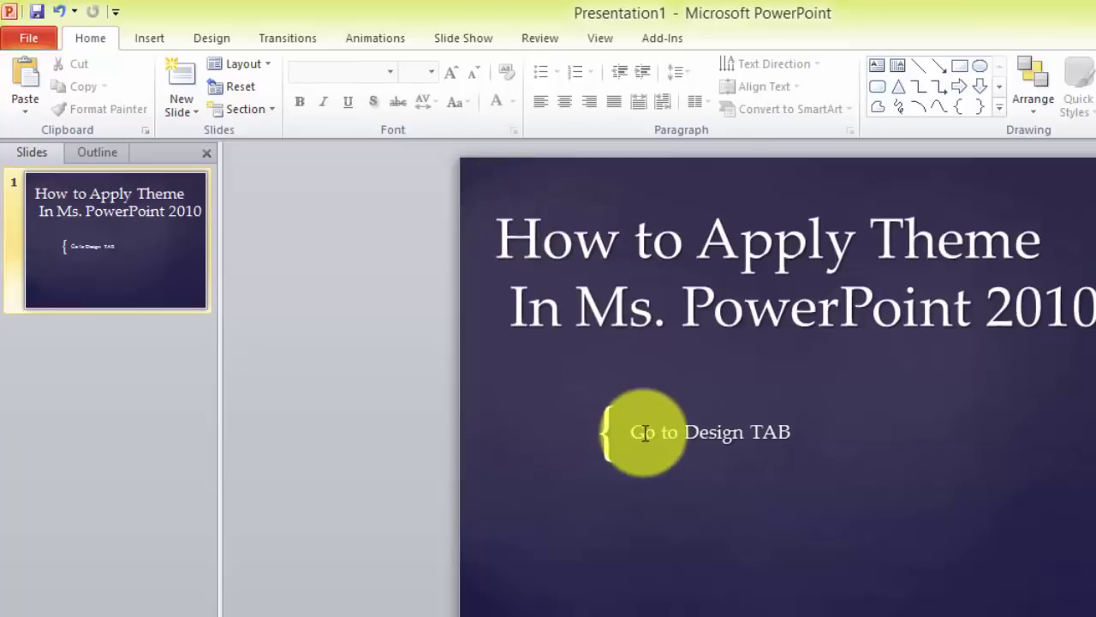
{"action": "left_click", "coordinate": [651, 432]}
{"action": "left_click", "coordinate": [685, 306]}
{"action": "left_click", "coordinate": [689, 248]}
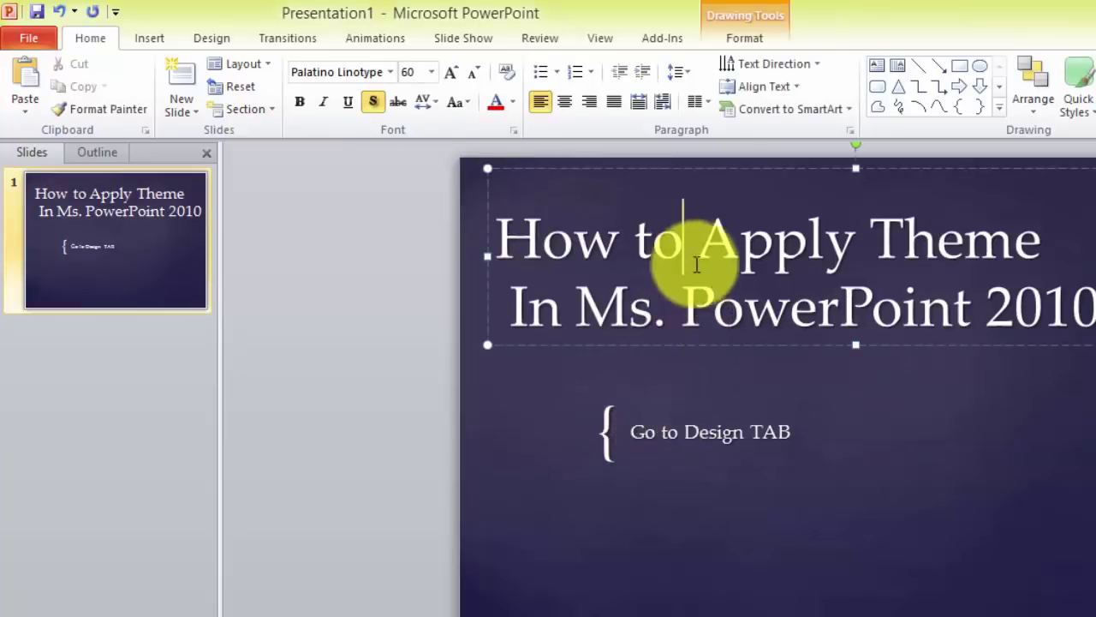
{"action": "left_click", "coordinate": [724, 431]}
{"action": "left_click", "coordinate": [648, 292]}
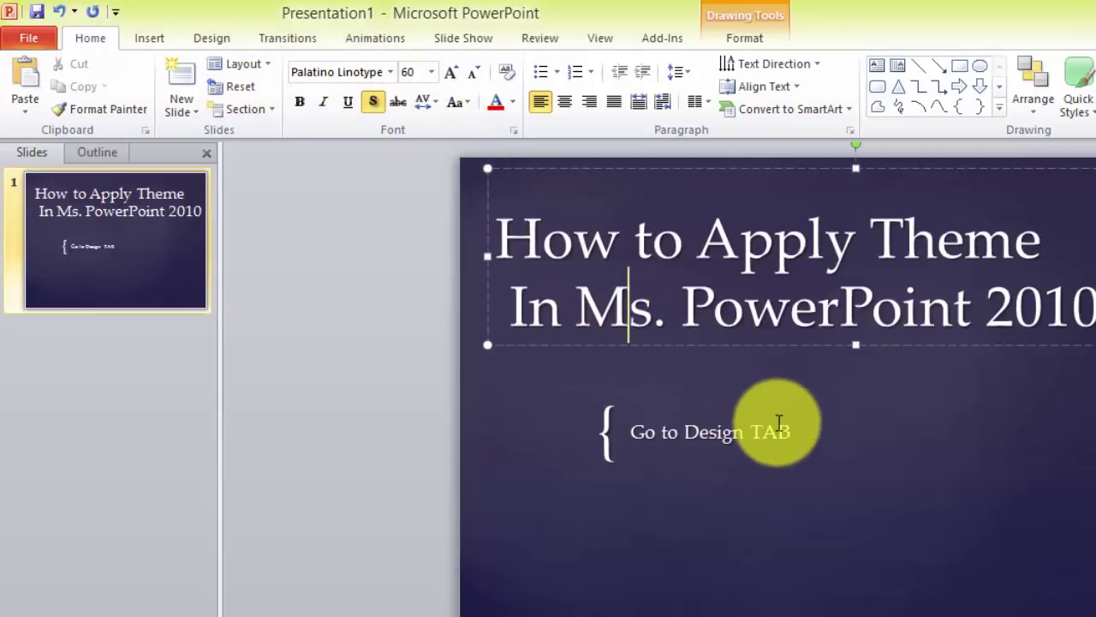
{"action": "left_click", "coordinate": [778, 428]}
{"action": "left_click", "coordinate": [742, 26]}
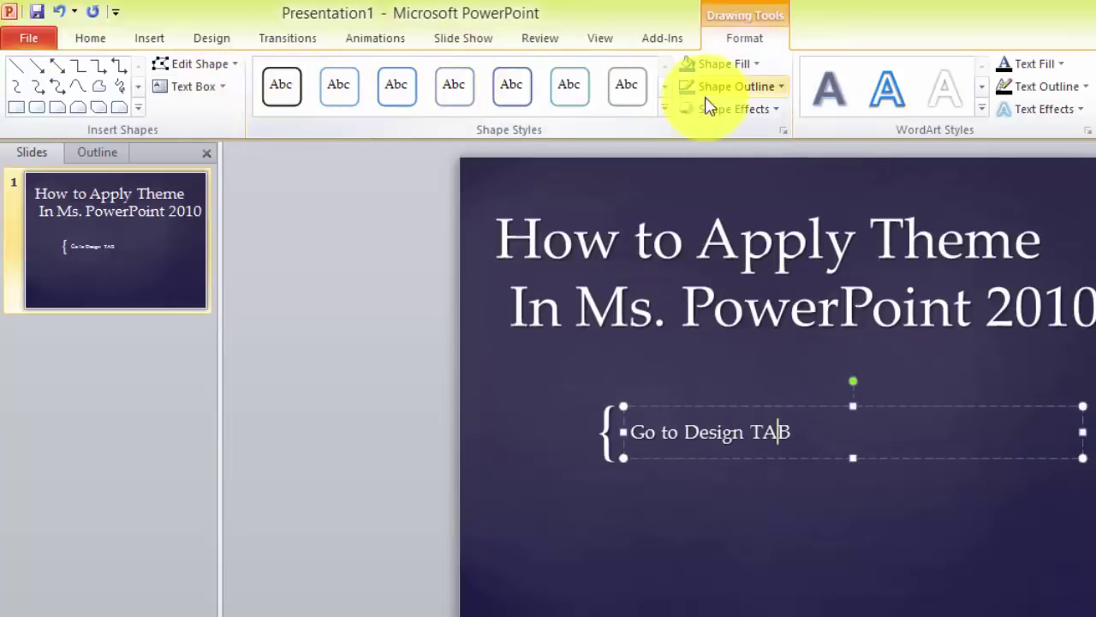
{"action": "left_click", "coordinate": [665, 109]}
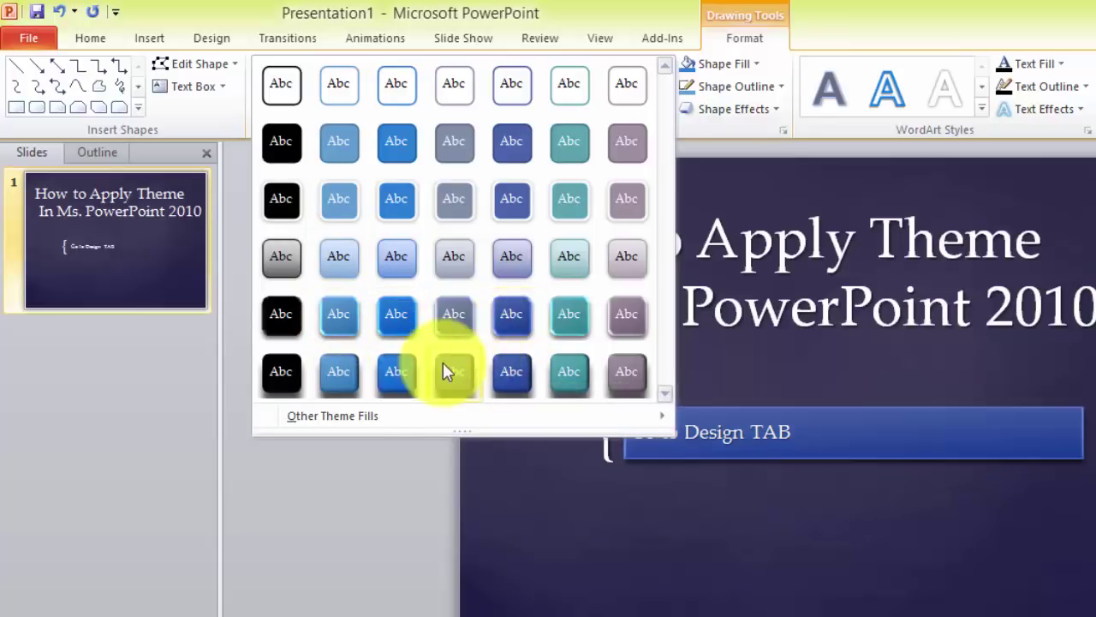
{"action": "left_click", "coordinate": [393, 375]}
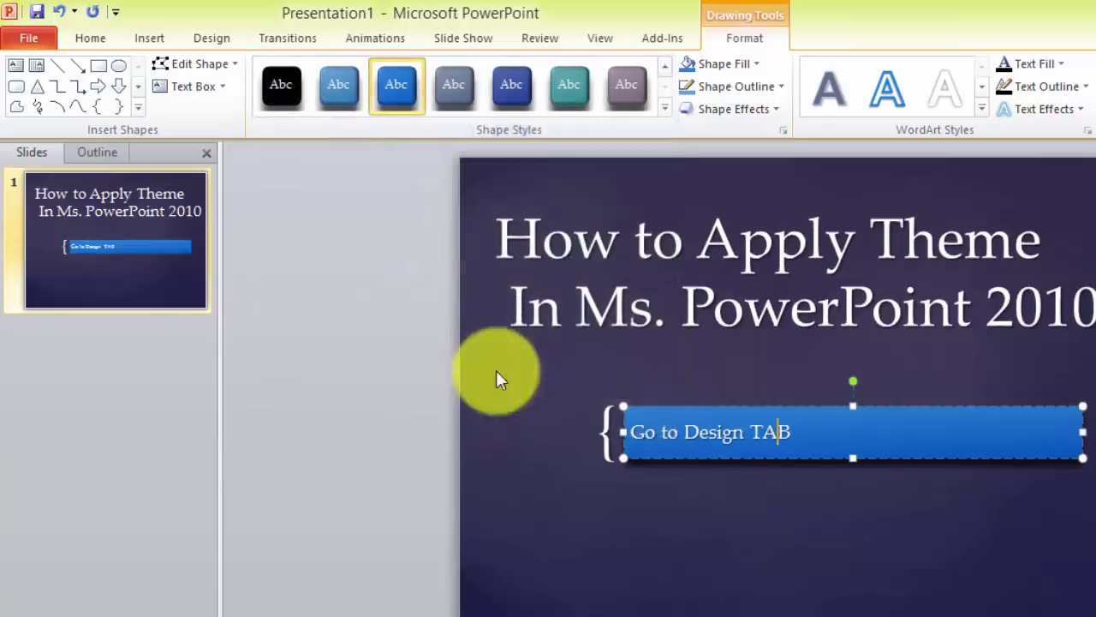
{"action": "left_click", "coordinate": [708, 510]}
{"action": "left_click", "coordinate": [721, 289]}
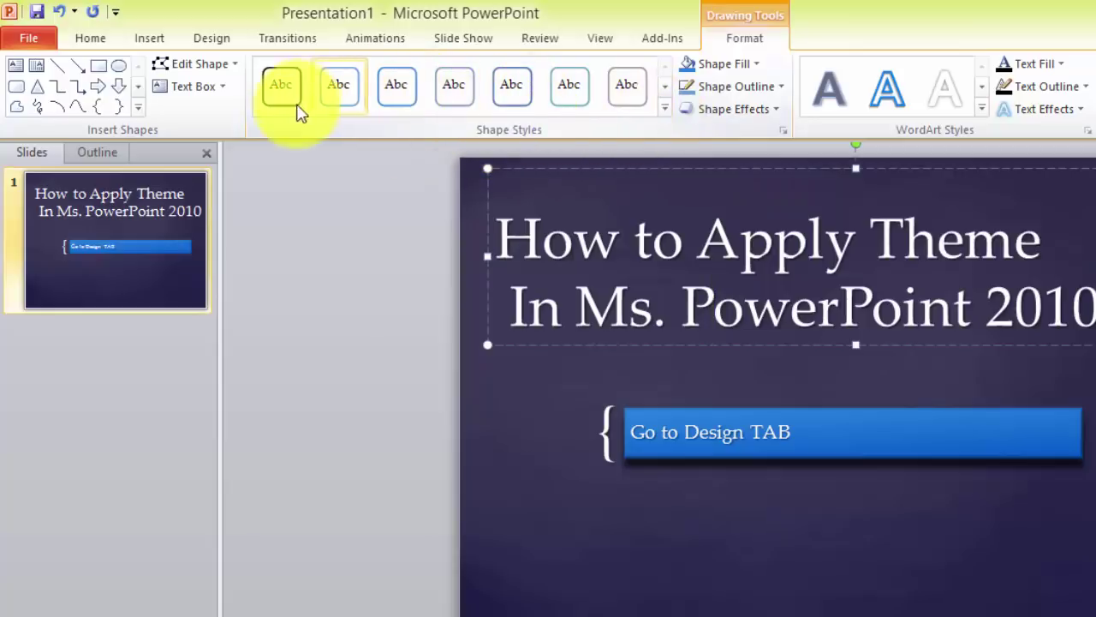
Fill the title box with purple and adjust its width so the title fits two lines.
{"action": "left_click", "coordinate": [756, 66]}
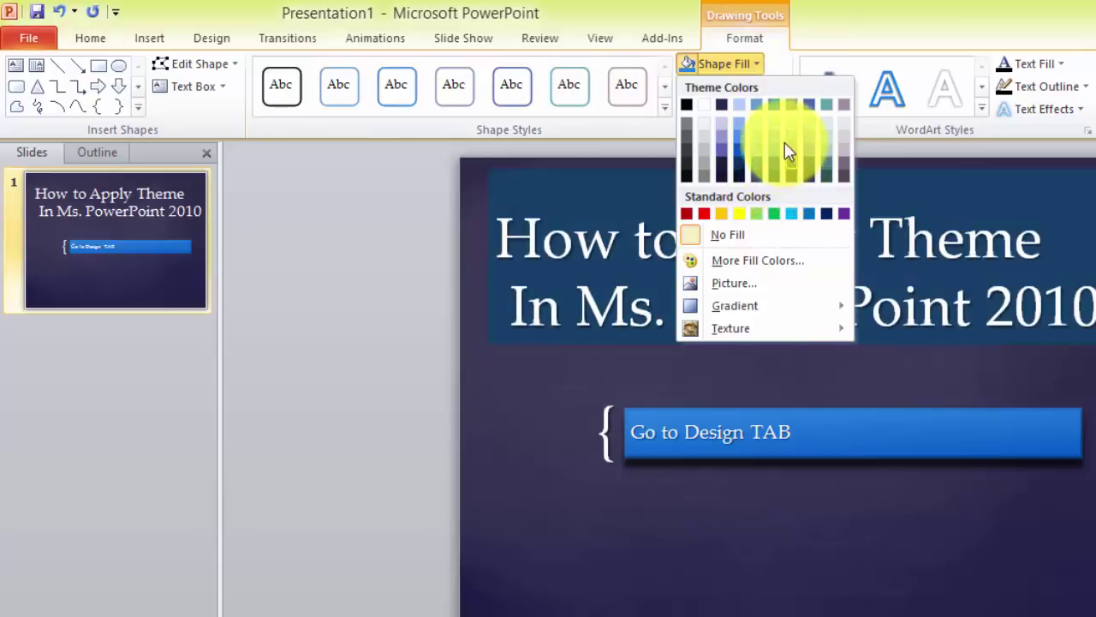
{"action": "left_click", "coordinate": [711, 154]}
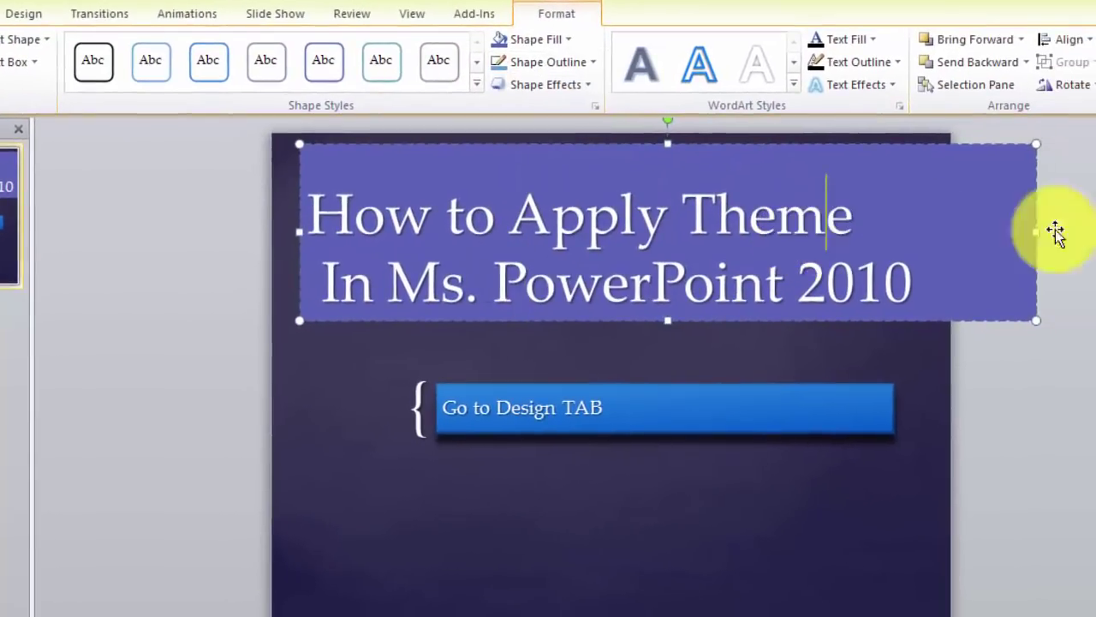
{"action": "mouse_move", "coordinate": [1037, 236]}
{"action": "left_mouse_down"}
{"action": "mouse_move", "coordinate": [912, 233]}
{"action": "mouse_move", "coordinate": [933, 227]}
{"action": "left_mouse_up"}
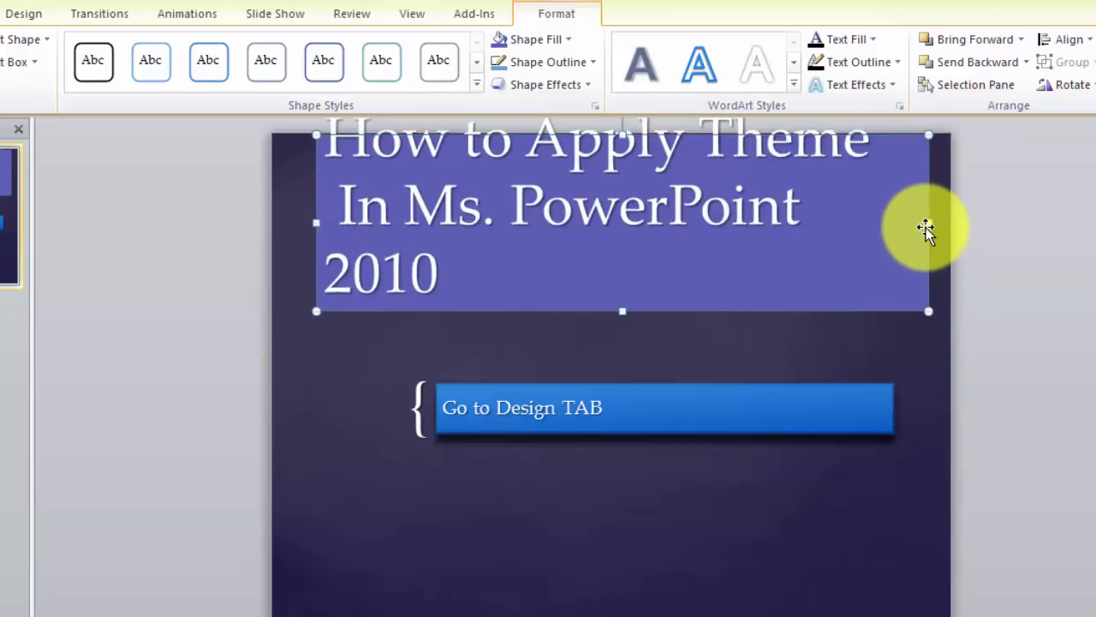
{"action": "key", "text": "ctrl+z"}
{"action": "left_click_drag", "start_coordinate": [915, 232], "coordinate": [940, 233]}
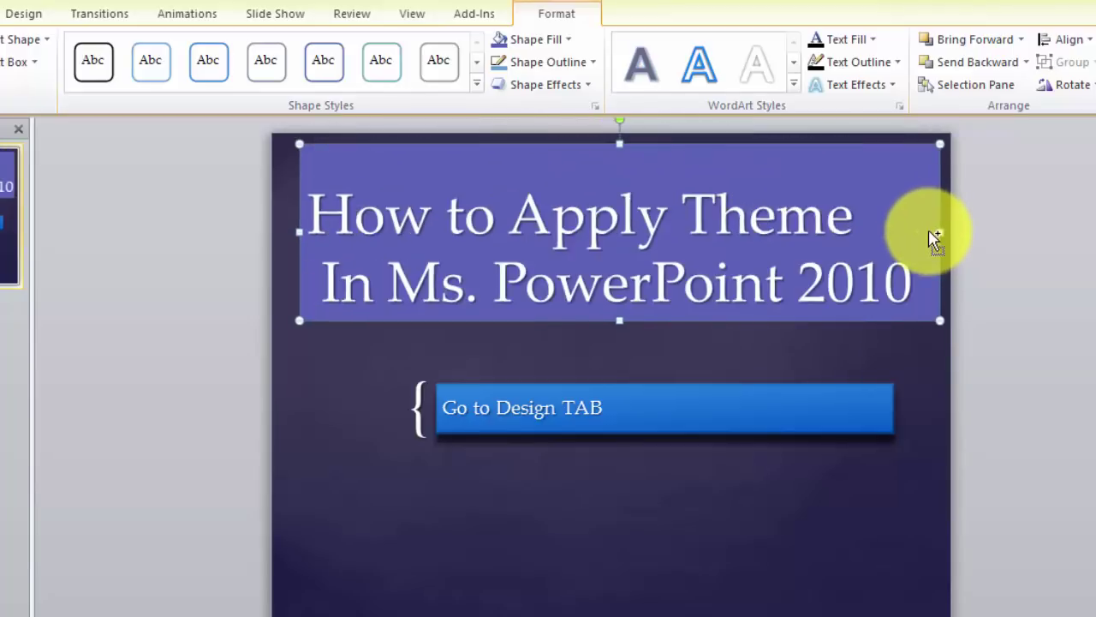
Centre the purple title box across the top of the slide.
{"action": "left_click", "coordinate": [698, 481]}
{"action": "left_click", "coordinate": [749, 218]}
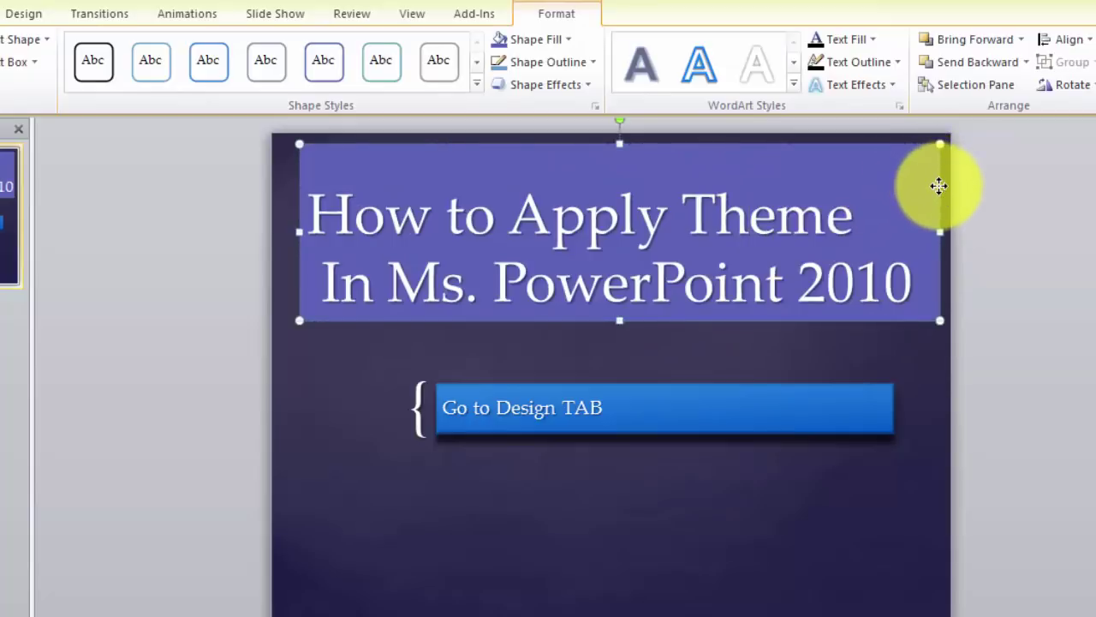
{"action": "left_click_drag", "start_coordinate": [939, 186], "coordinate": [922, 186]}
{"action": "key", "text": "Right"}
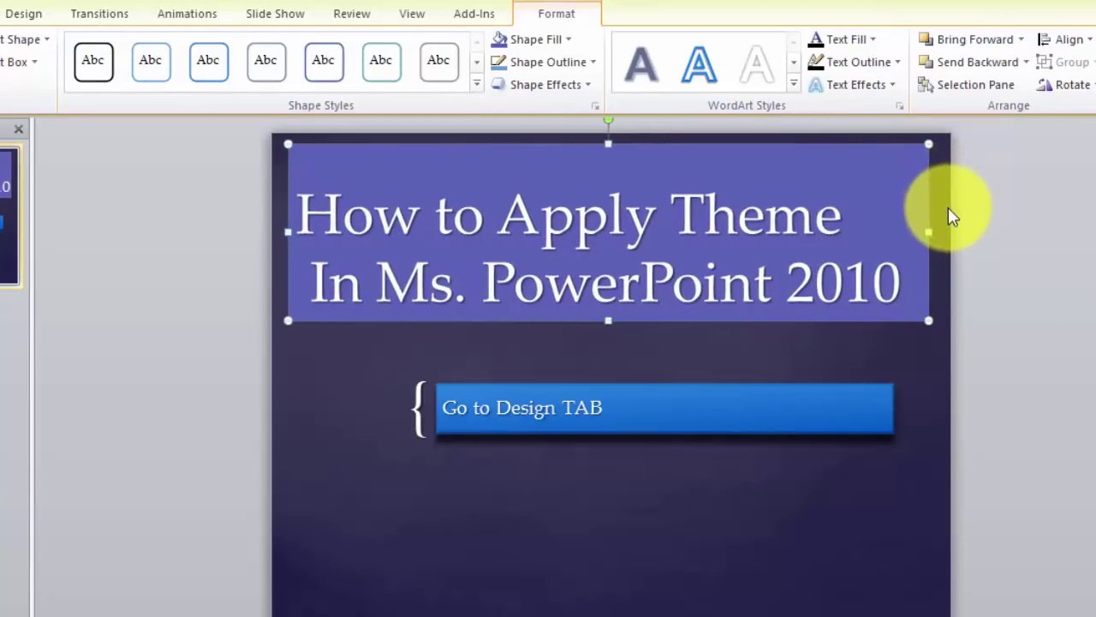
{"action": "key", "text": "Right"}
{"action": "key", "text": "Right"}
Select the 'Go to Design TAB' box as a shape, then deselect it.
{"action": "left_click", "coordinate": [592, 513]}
{"action": "left_click", "coordinate": [576, 403]}
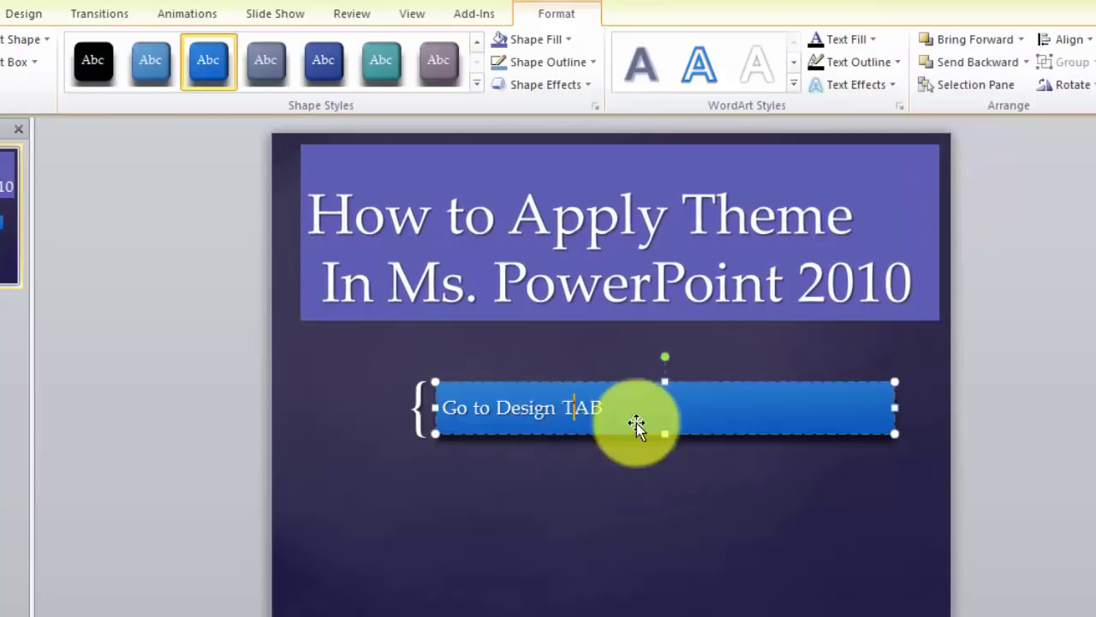
{"action": "left_click", "coordinate": [612, 501]}
{"action": "left_click", "coordinate": [557, 405]}
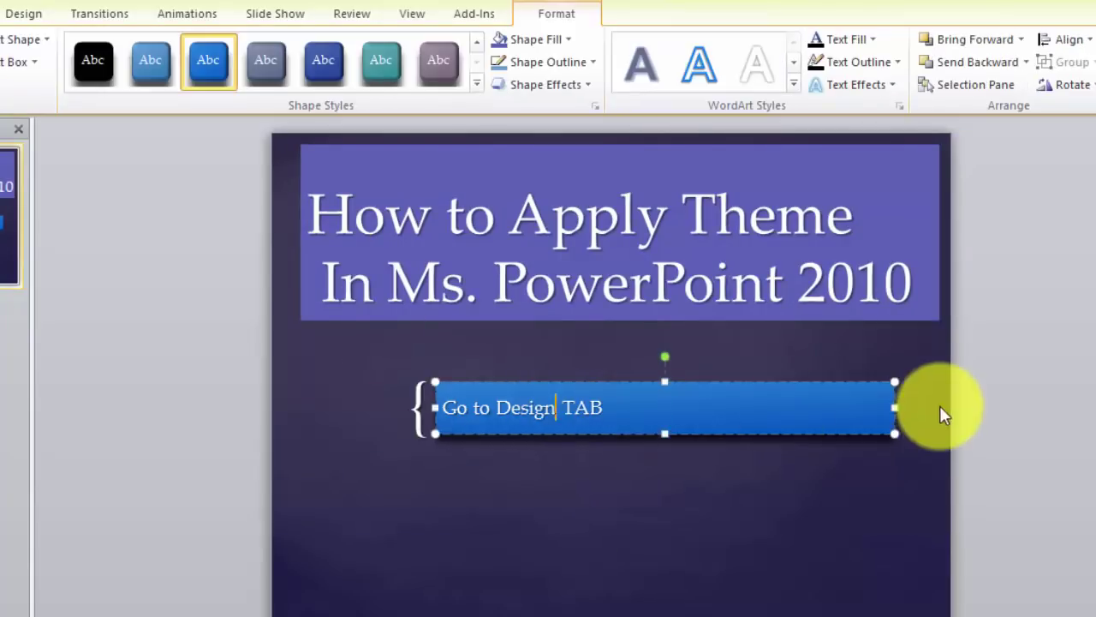
{"action": "left_click", "coordinate": [922, 411]}
{"action": "left_click", "coordinate": [770, 405]}
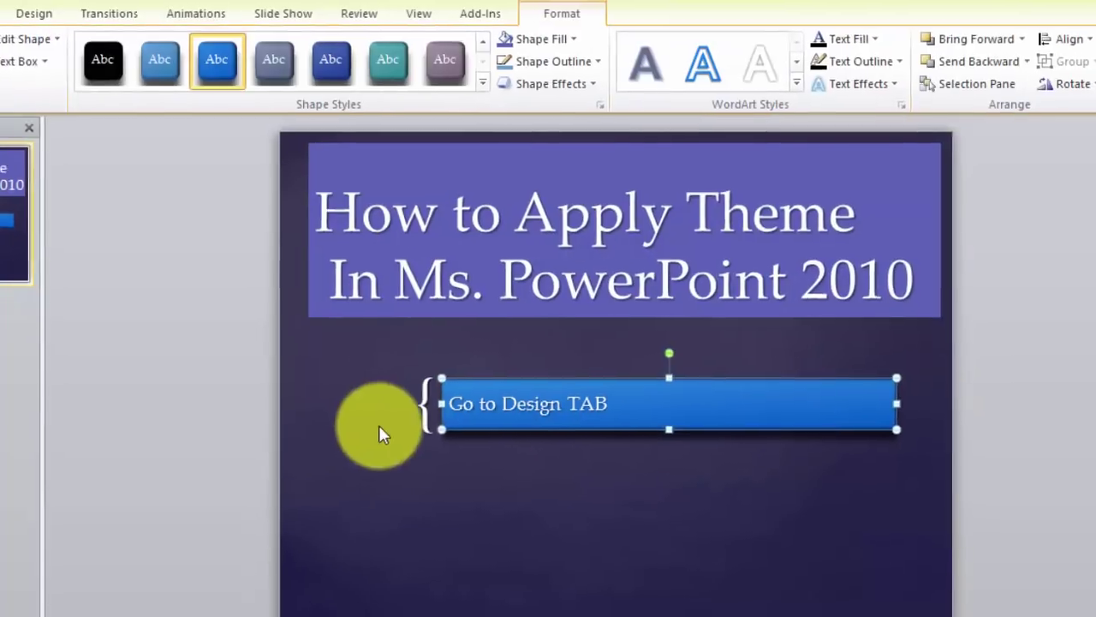
{"action": "left_click", "coordinate": [379, 433]}
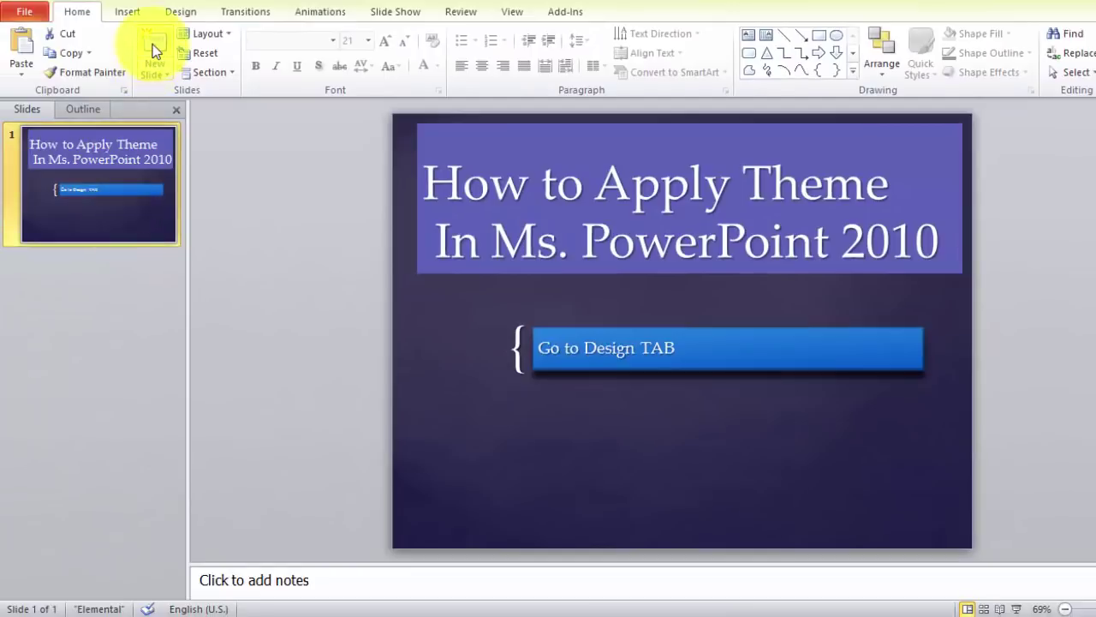
{"action": "left_click", "coordinate": [152, 45]}
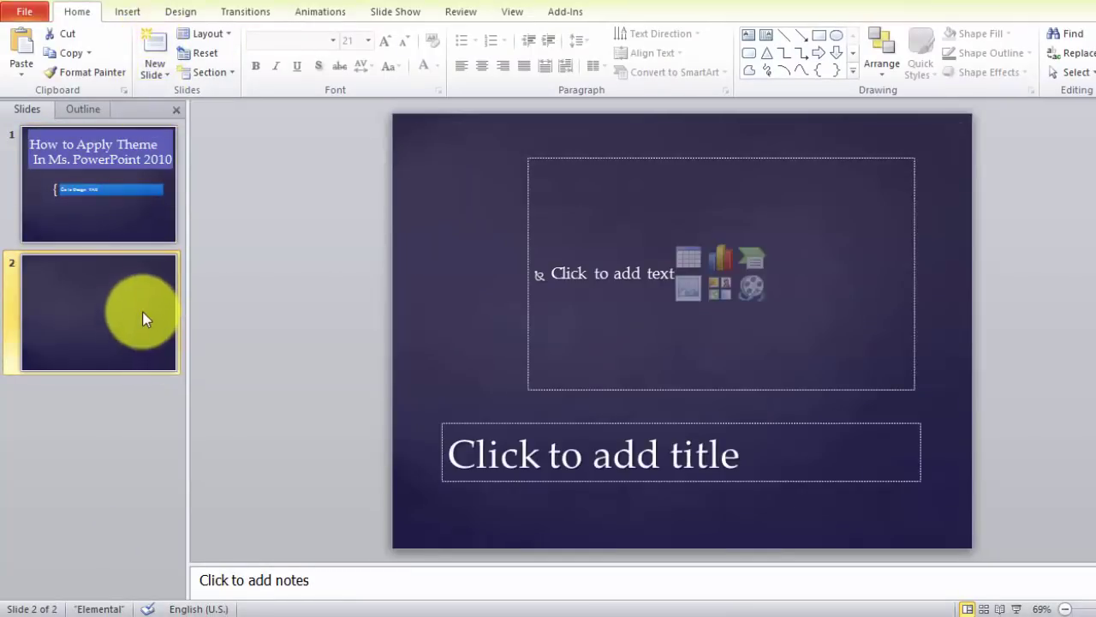
{"action": "left_click", "coordinate": [463, 437]}
{"action": "left_click", "coordinate": [634, 275]}
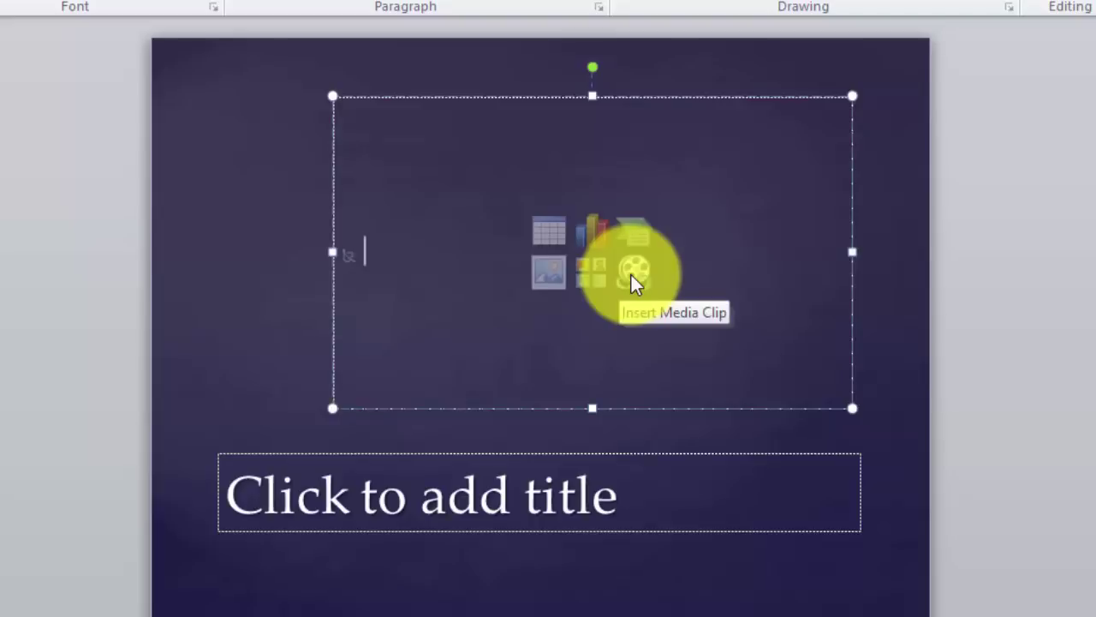
{"action": "left_click", "coordinate": [293, 294]}
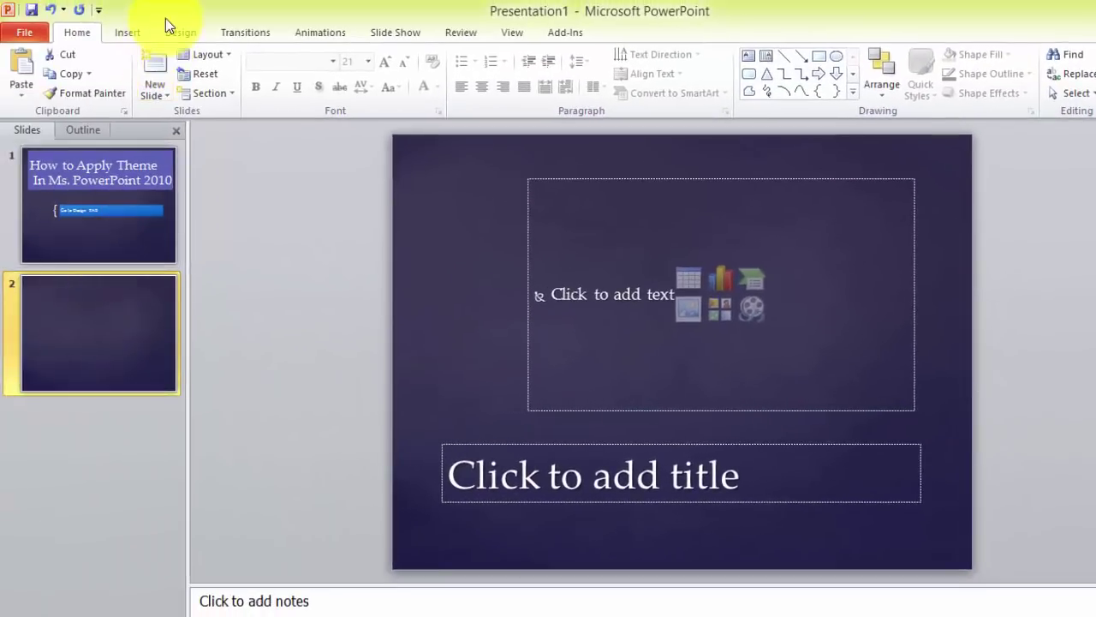
View slide 2's theme options and WordArt Styles gallery, closing it without choosing a style.
{"action": "left_click", "coordinate": [174, 32]}
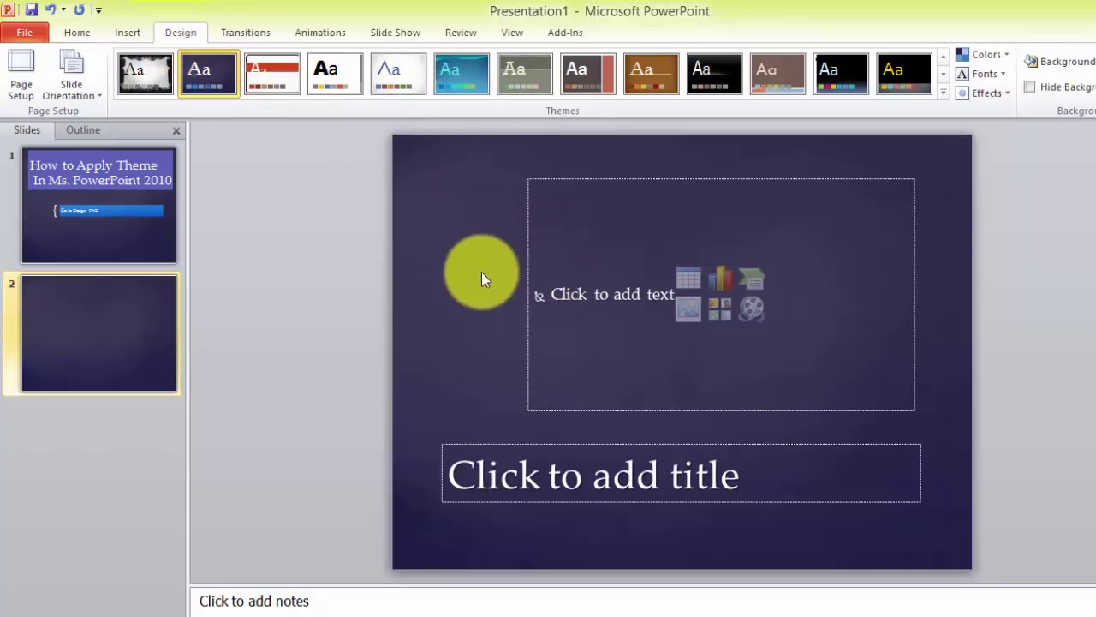
{"action": "left_click", "coordinate": [541, 272]}
{"action": "left_click", "coordinate": [620, 177]}
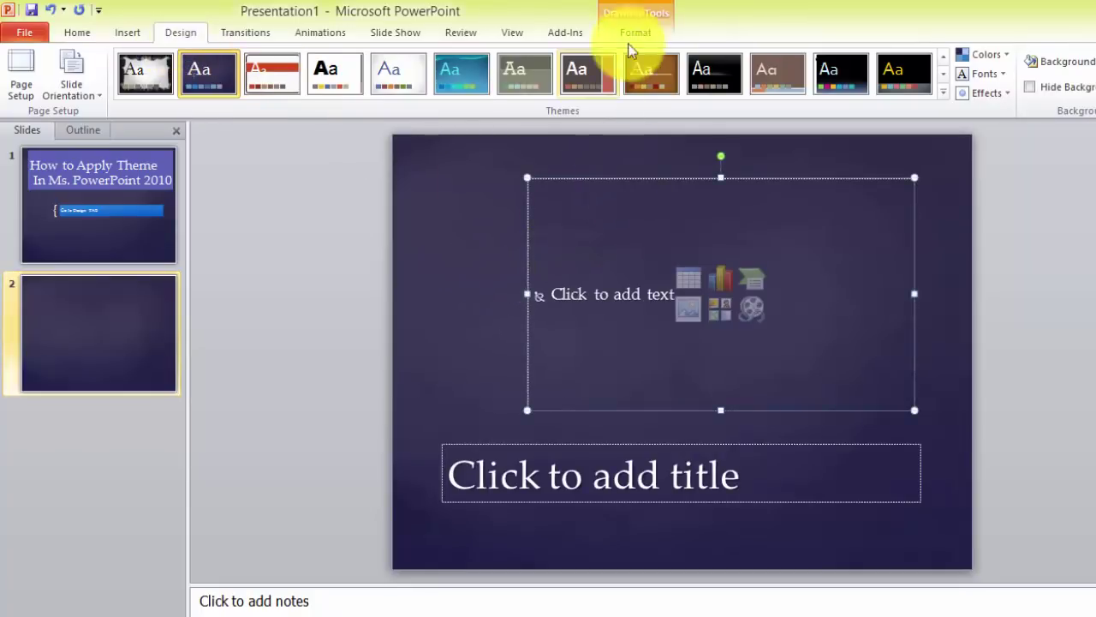
{"action": "left_click", "coordinate": [637, 17]}
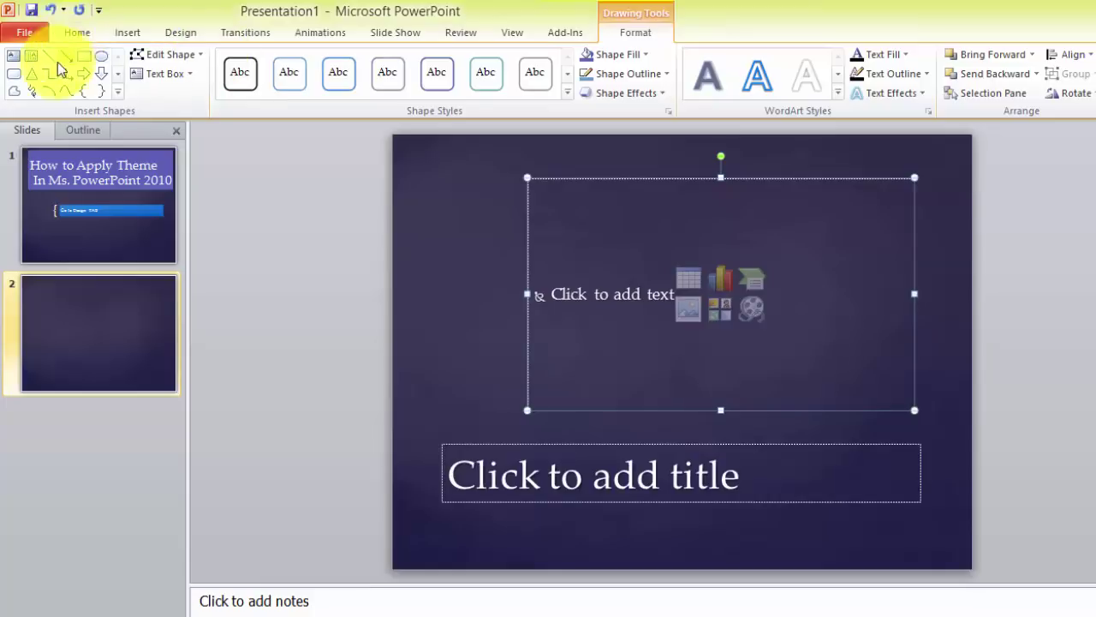
{"action": "left_click", "coordinate": [840, 94]}
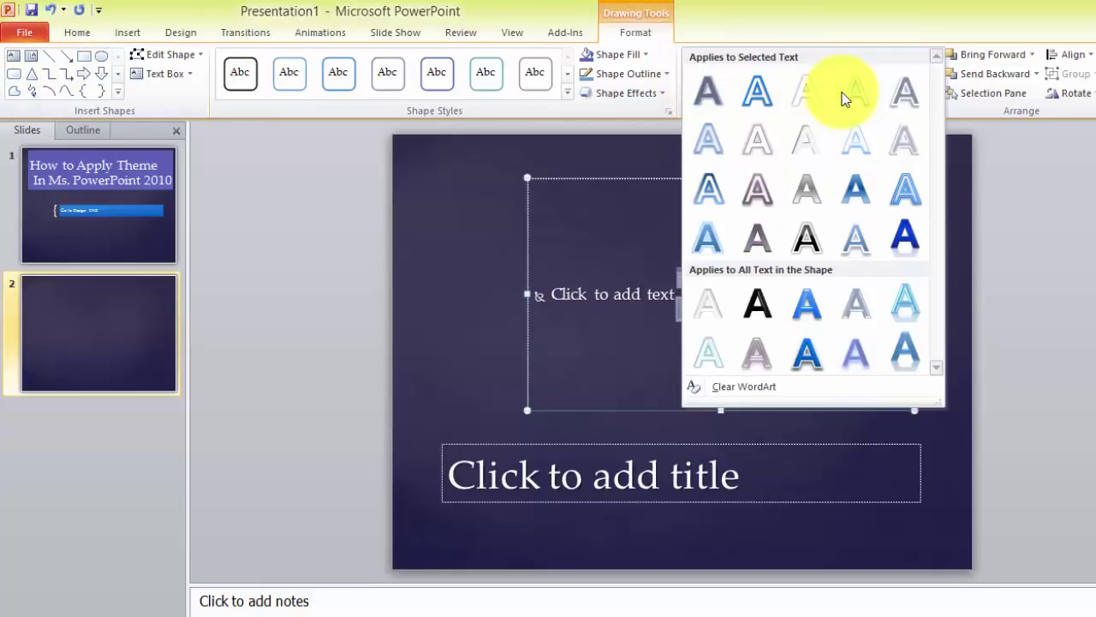
{"action": "left_click", "coordinate": [902, 31]}
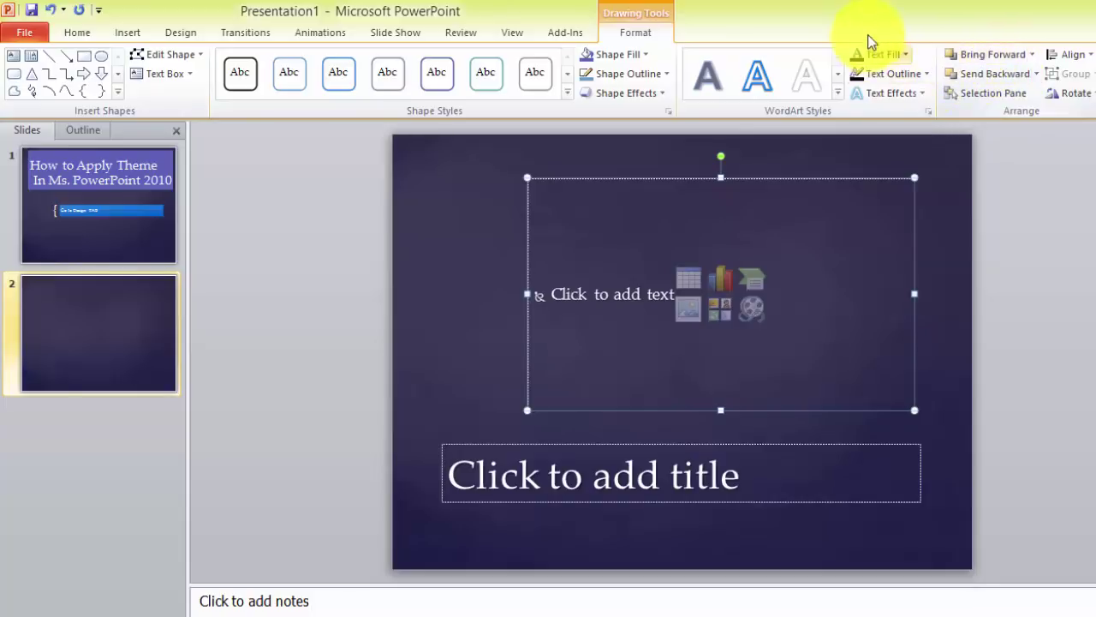
{"action": "left_click", "coordinate": [469, 283]}
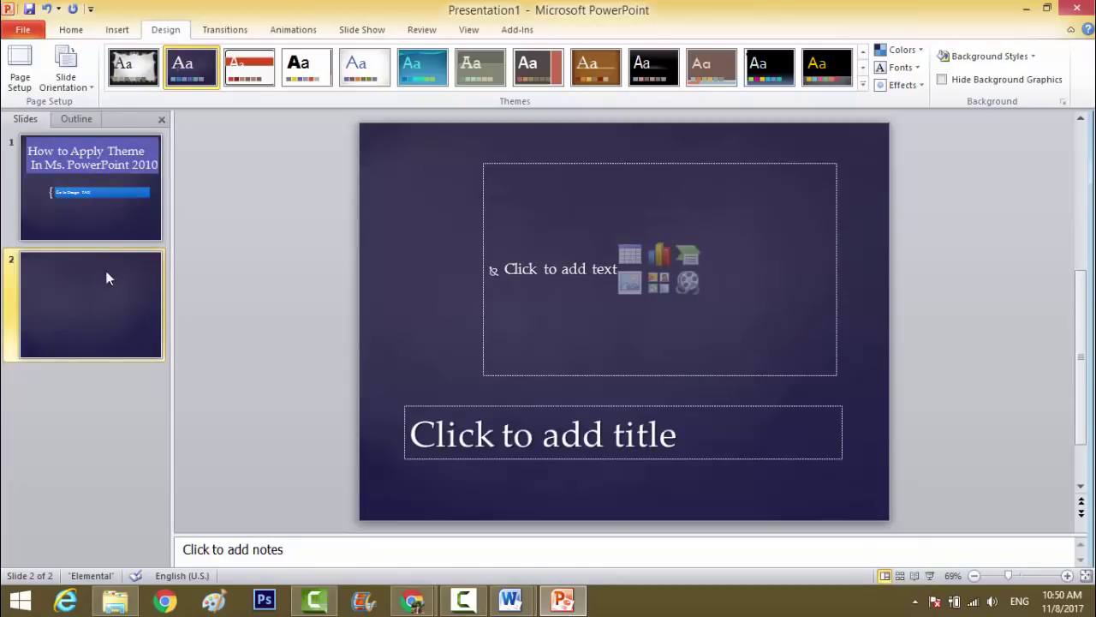
Draw a rounded rectangle on slide 2 and round its corners fully into a pill.
{"action": "left_click", "coordinate": [112, 32]}
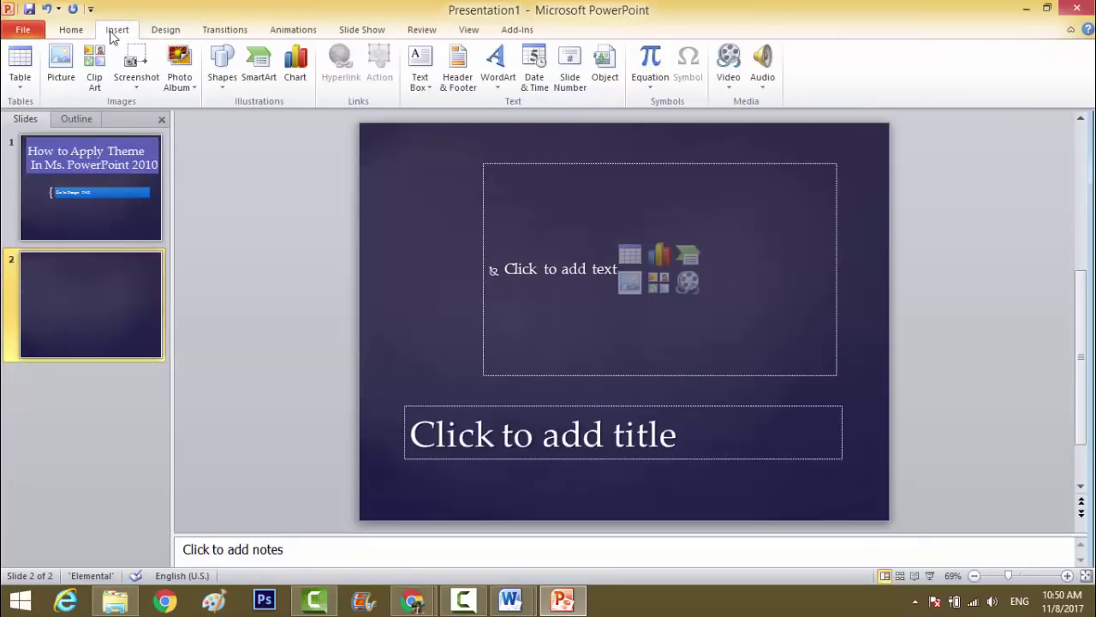
{"action": "left_click", "coordinate": [216, 64]}
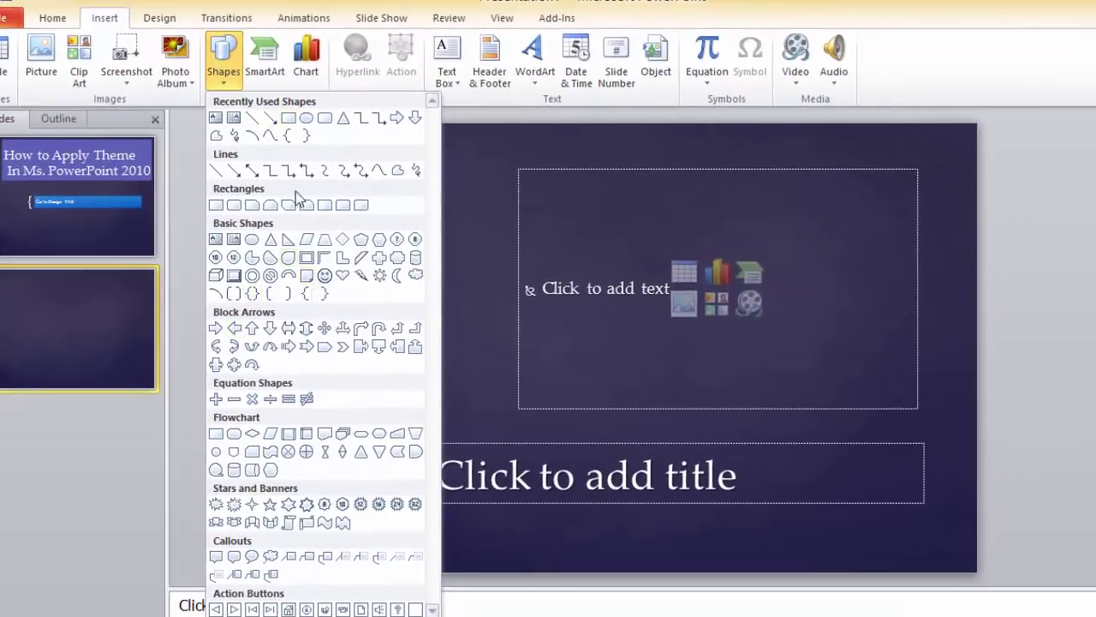
{"action": "left_click", "coordinate": [325, 125]}
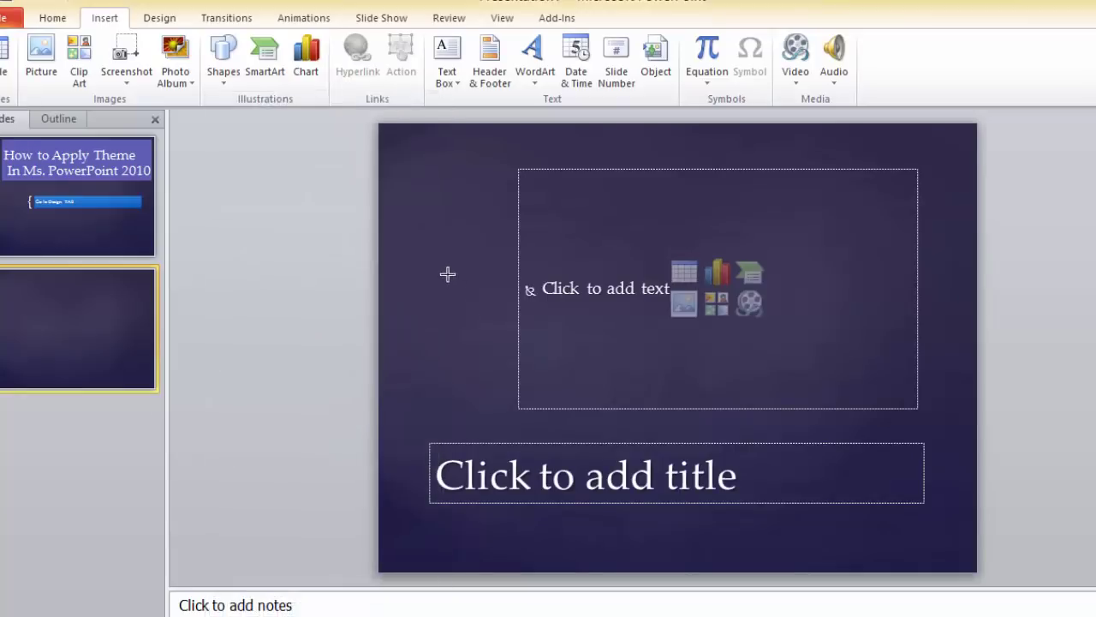
{"action": "left_click_drag", "start_coordinate": [448, 275], "coordinate": [788, 430]}
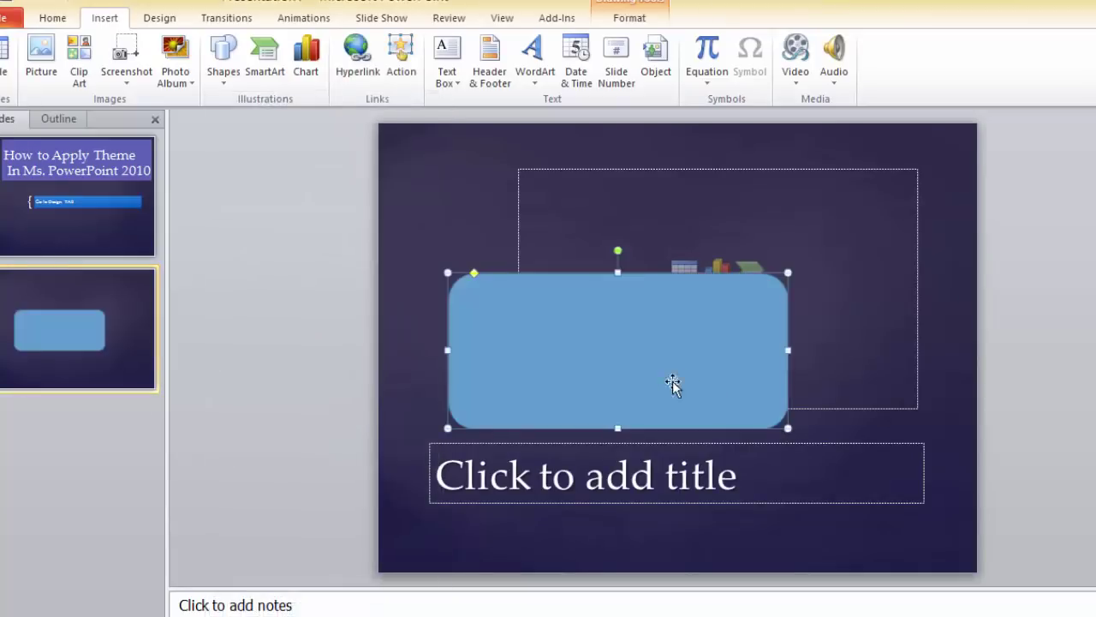
{"action": "left_click_drag", "start_coordinate": [673, 385], "coordinate": [648, 309]}
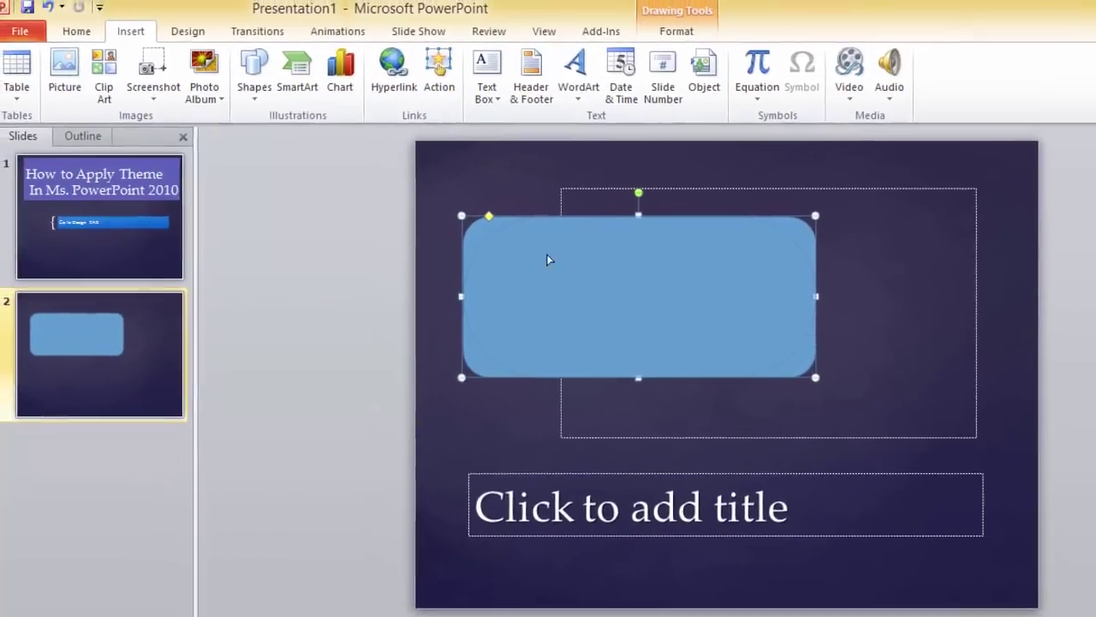
{"action": "left_click_drag", "start_coordinate": [501, 223], "coordinate": [552, 252]}
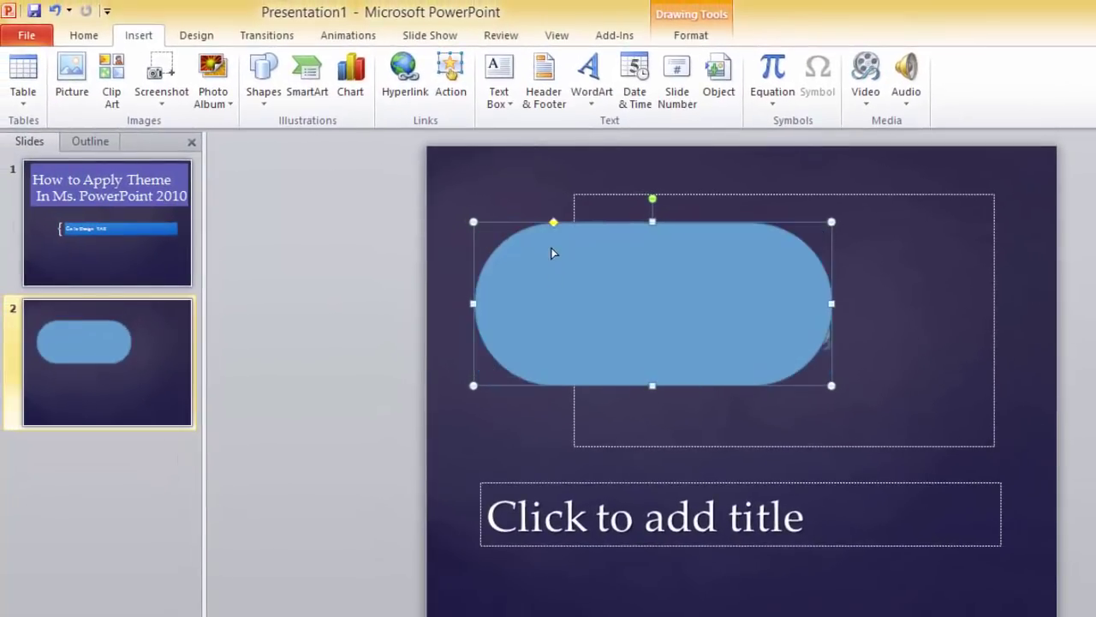
{"action": "right_click", "coordinate": [649, 316]}
{"action": "left_click", "coordinate": [705, 433]}
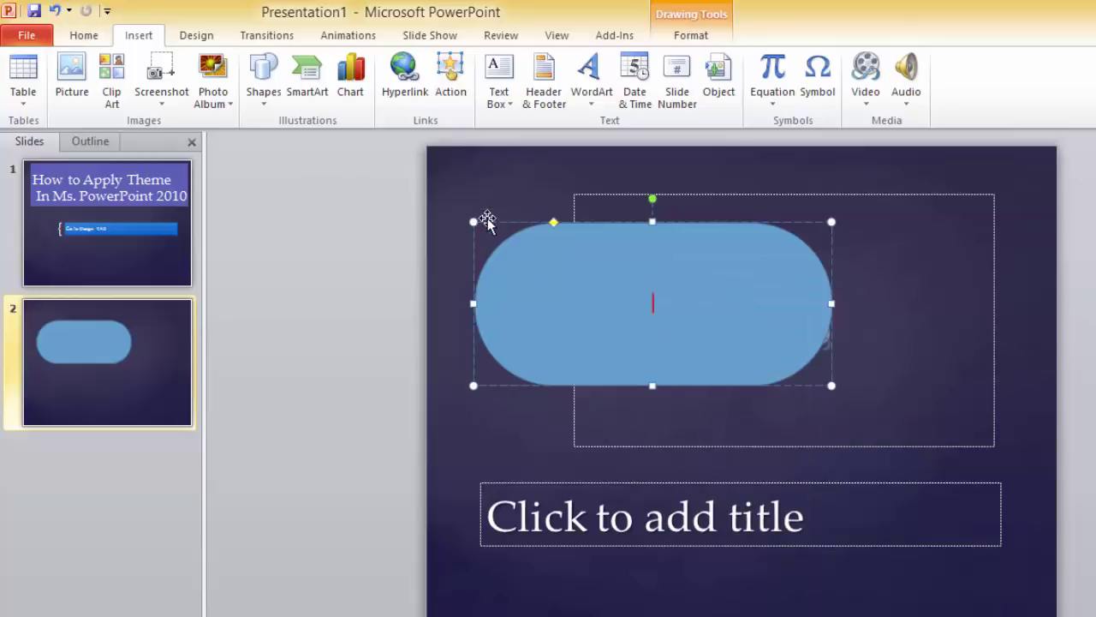
Apply a dark blue gradient shape style to the pill shape.
{"action": "left_click", "coordinate": [693, 30]}
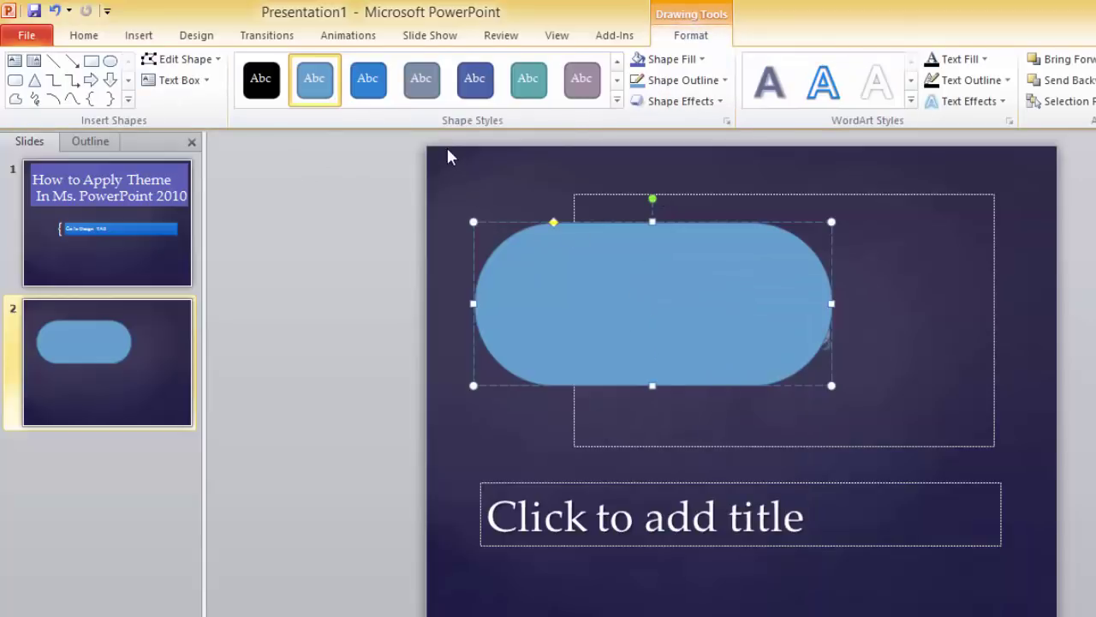
{"action": "left_click", "coordinate": [473, 81]}
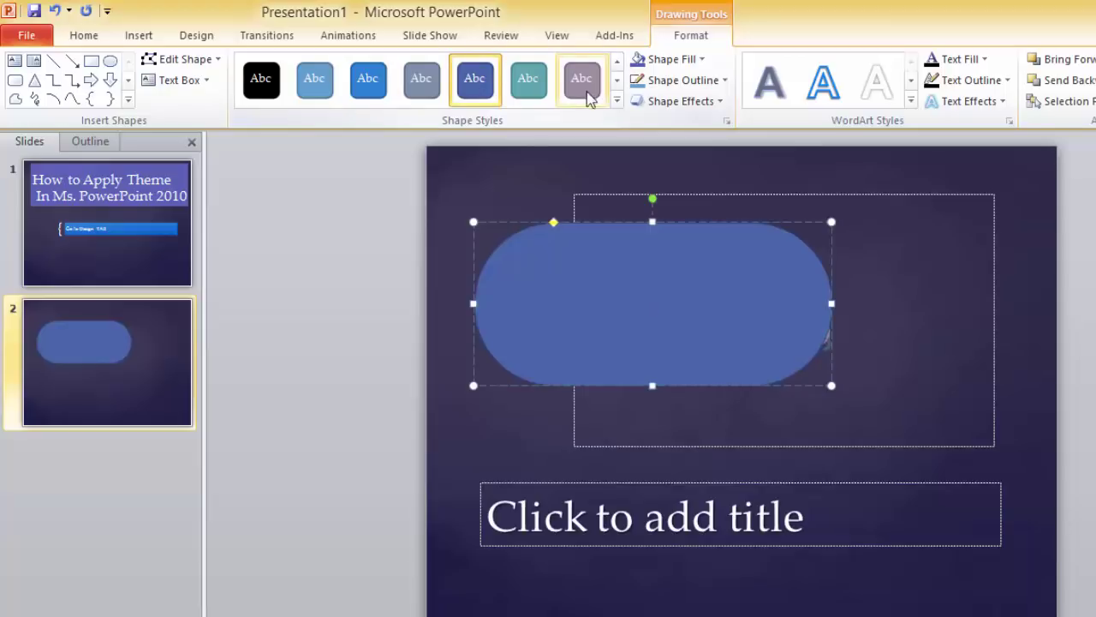
{"action": "left_click", "coordinate": [616, 100]}
{"action": "left_click", "coordinate": [463, 298]}
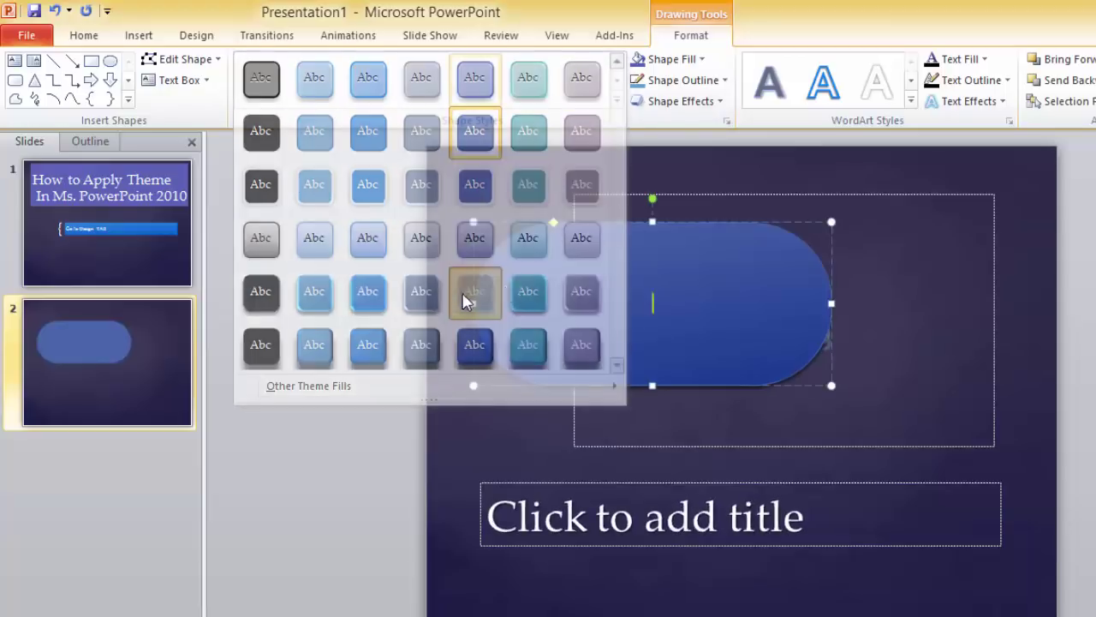
{"action": "right_click", "coordinate": [629, 299]}
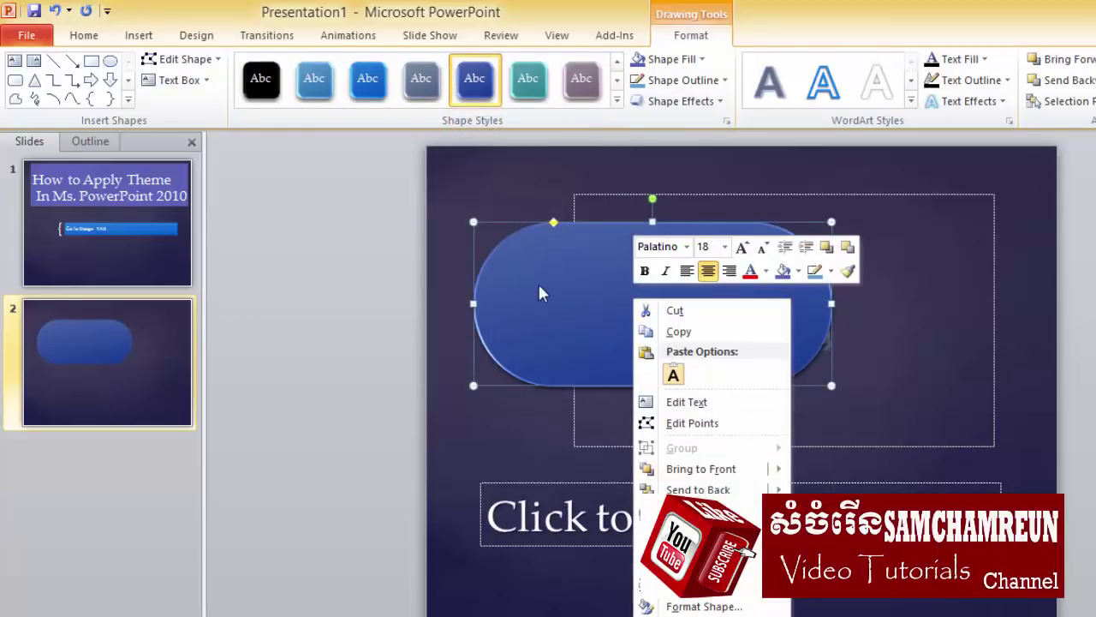
{"action": "left_click", "coordinate": [604, 298]}
Move the pill shape right over the slide's content area.
{"action": "left_click_drag", "start_coordinate": [660, 296], "coordinate": [673, 296]}
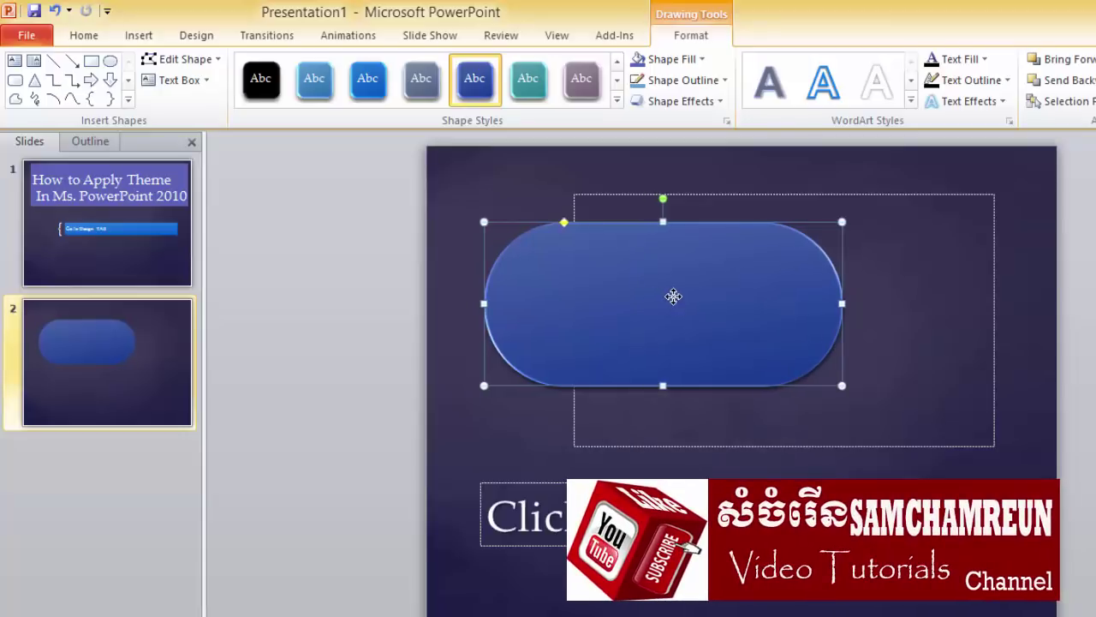
{"action": "left_click_drag", "start_coordinate": [800, 307], "coordinate": [843, 287]}
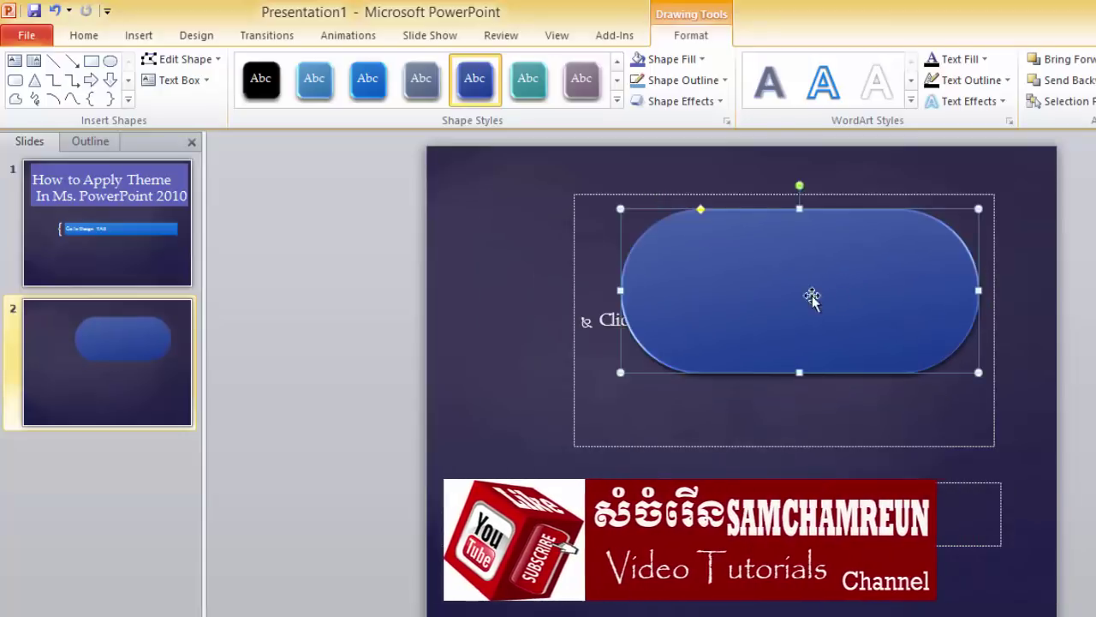
{"action": "right_click", "coordinate": [757, 298]}
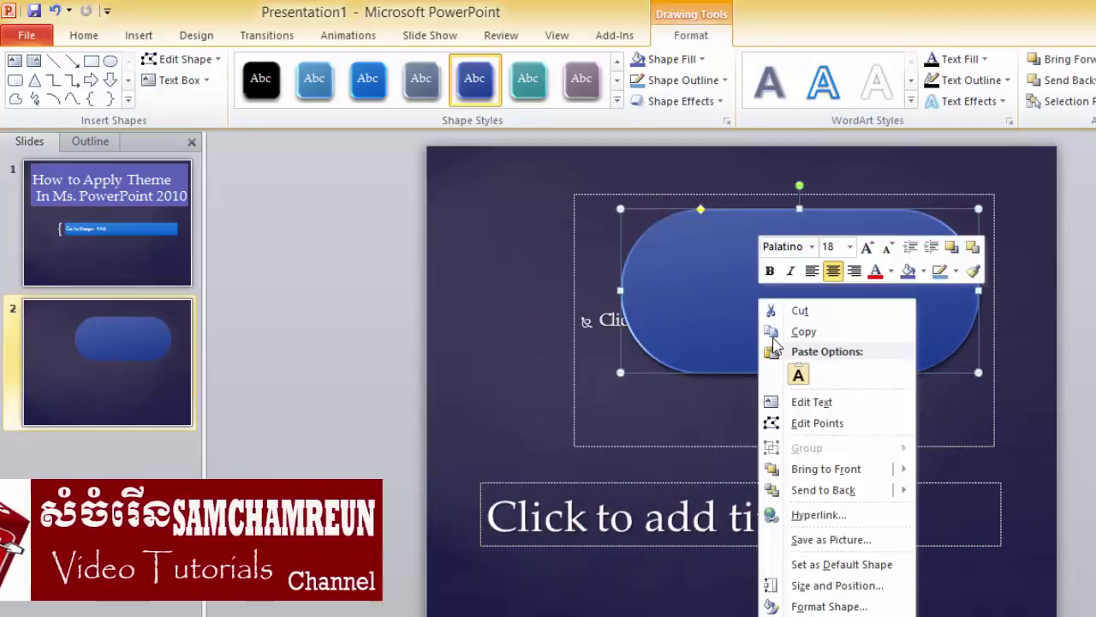
{"action": "left_click", "coordinate": [806, 399]}
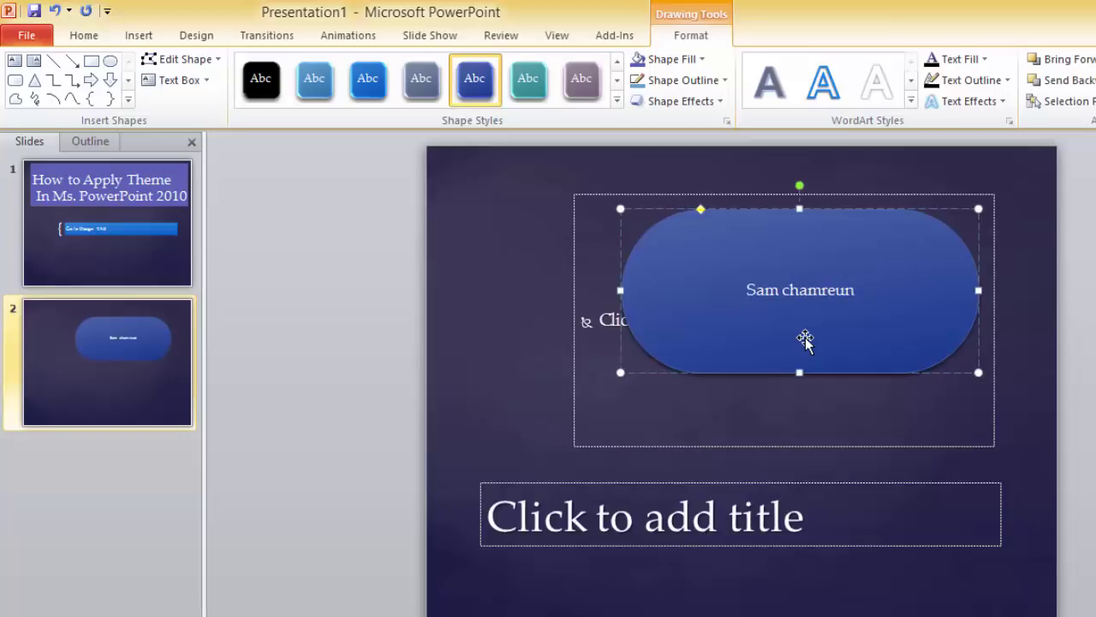
Type the channel name and 'Please subscribe for More Tutorials Video' on separate lines.
{"action": "type", "text": "AN"}
{"action": "key", "text": "BackSpace"}
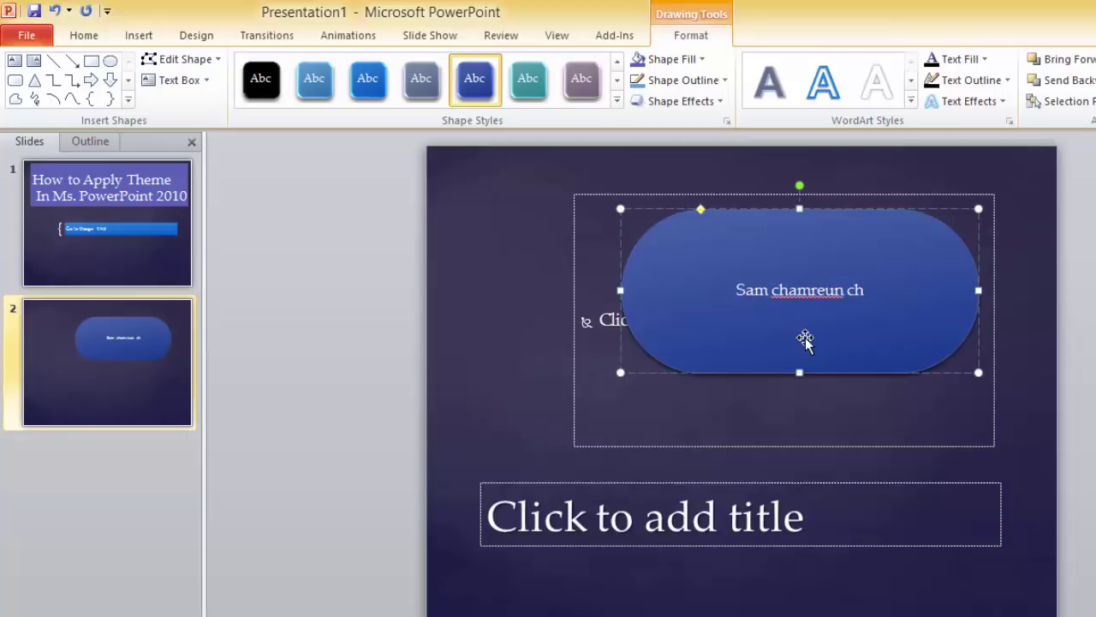
{"action": "type", "text": "nnel"}
{"action": "key", "text": "Return"}
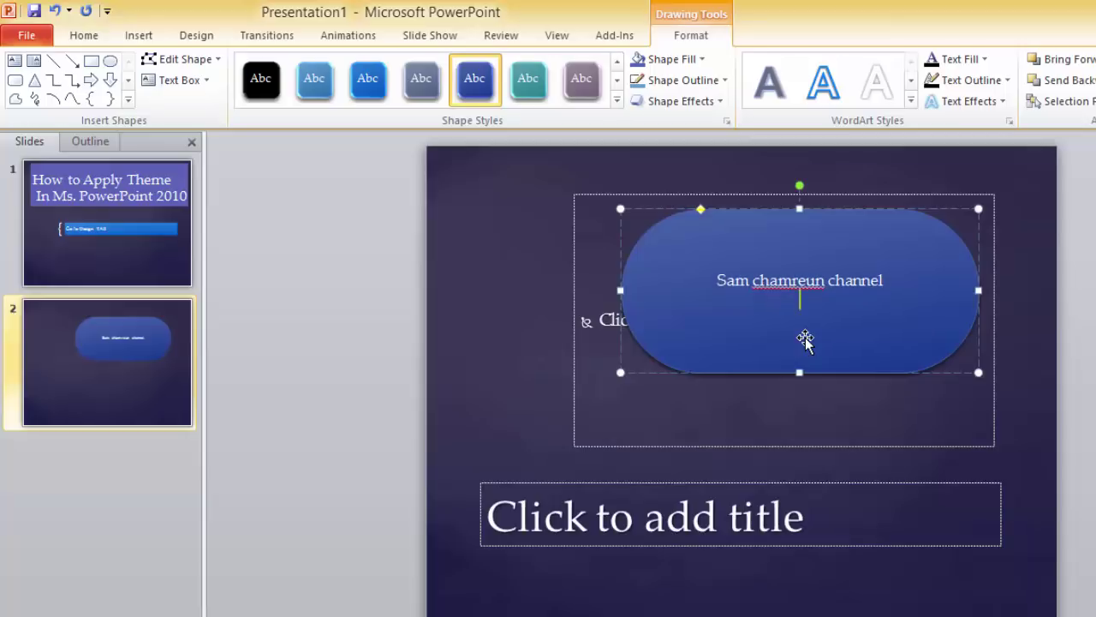
{"action": "key", "text": "Return"}
{"action": "type", "text": "Please subscribe for Mo"}
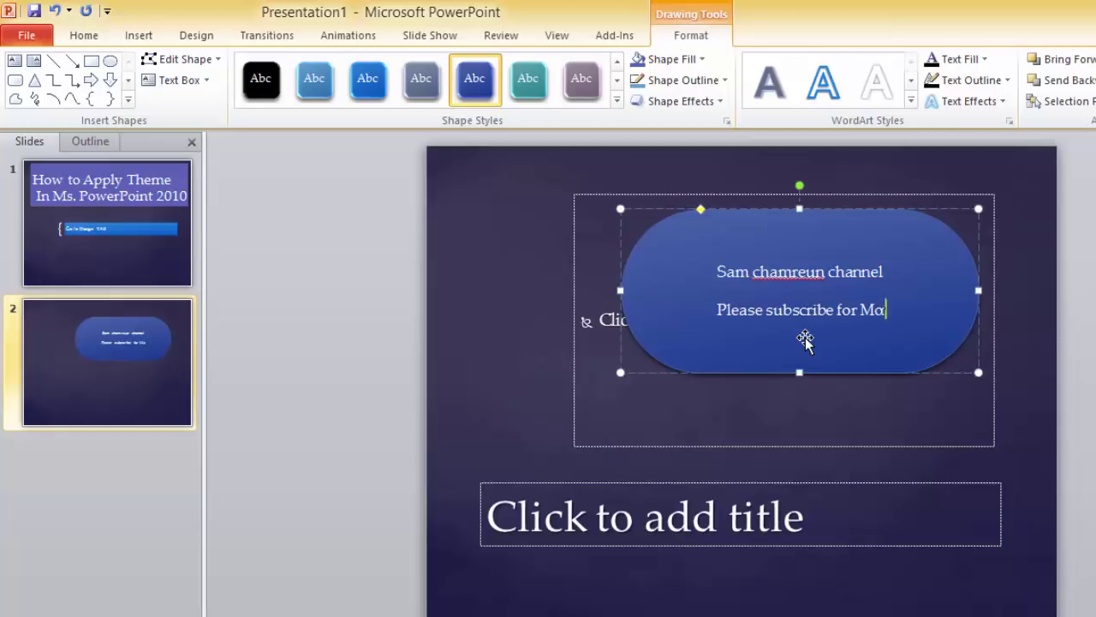
{"action": "type", "text": "re"}
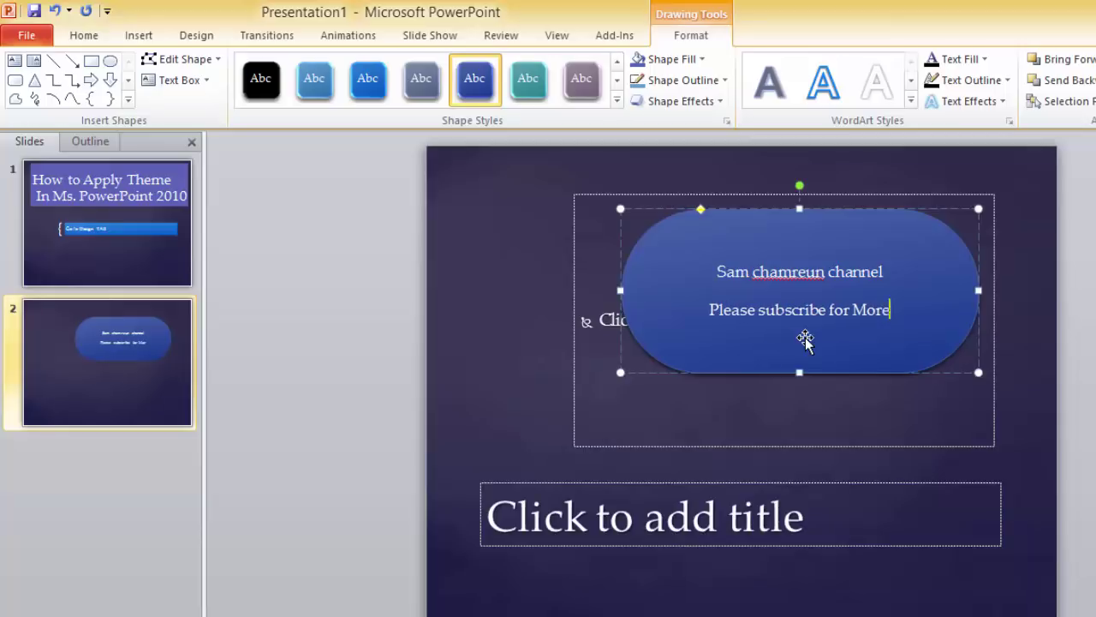
{"action": "key", "text": "Return"}
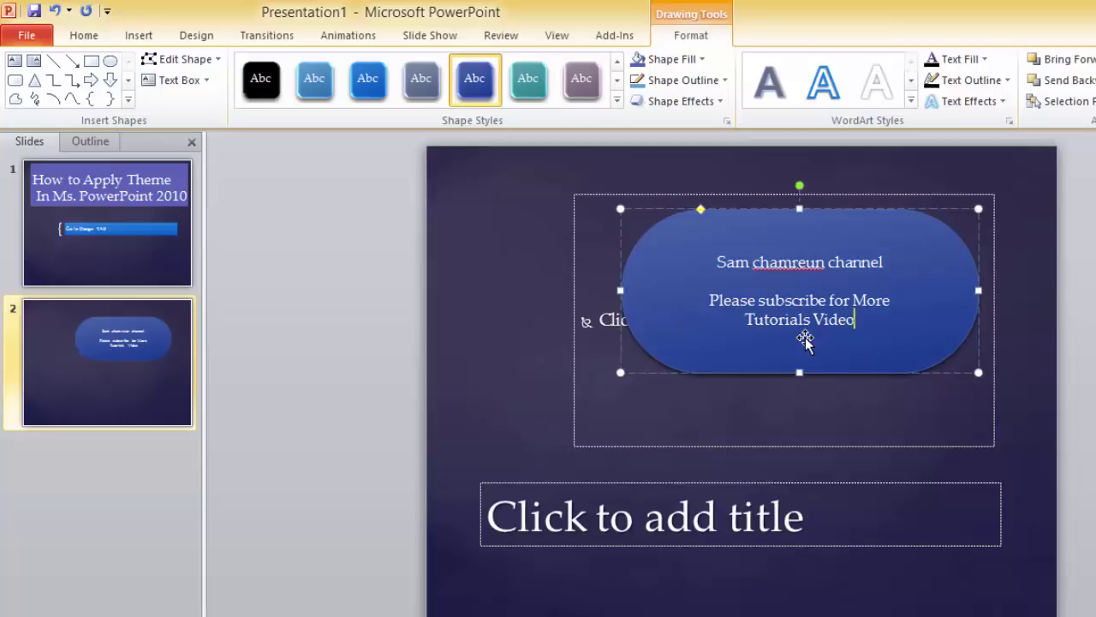
Move the message shape left and down, then select all of its text.
{"action": "left_click", "coordinate": [485, 331]}
{"action": "left_click", "coordinate": [723, 302]}
{"action": "left_click_drag", "start_coordinate": [924, 224], "coordinate": [835, 265]}
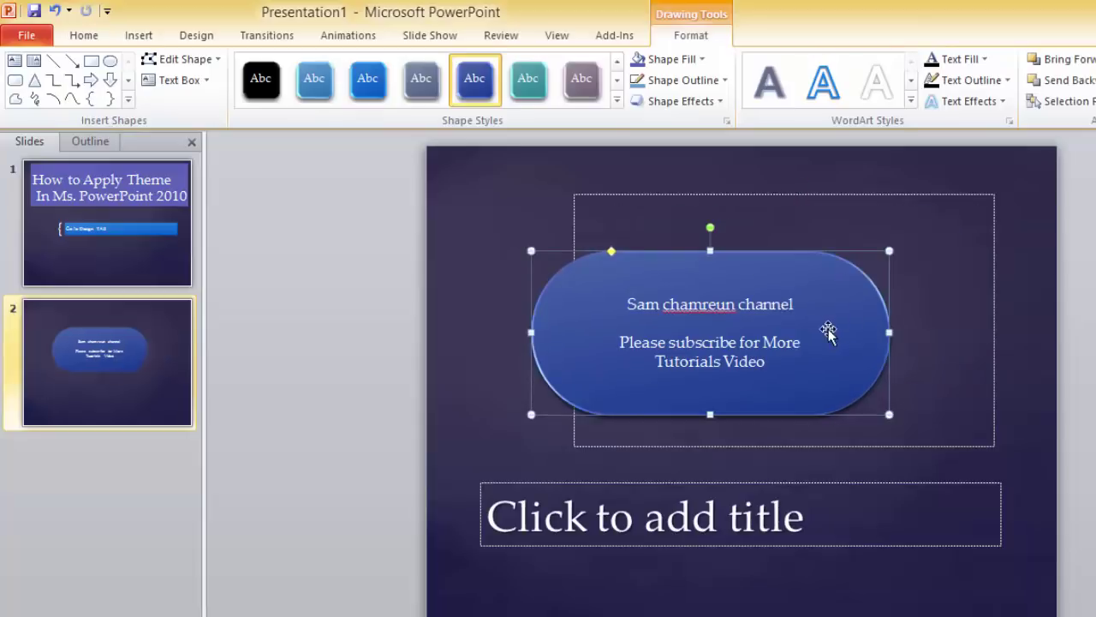
{"action": "mouse_move", "coordinate": [766, 362]}
{"action": "left_mouse_down"}
{"action": "mouse_move", "coordinate": [567, 314]}
{"action": "mouse_move", "coordinate": [552, 293]}
{"action": "left_mouse_up"}
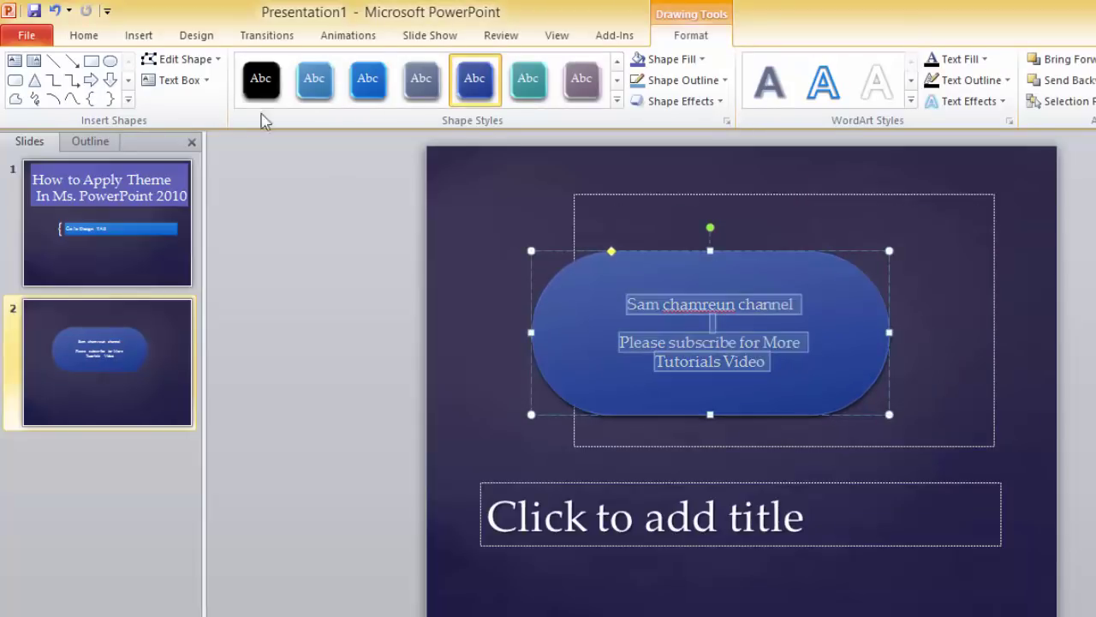
Set the message text to 36 pt.
{"action": "left_click", "coordinate": [83, 38]}
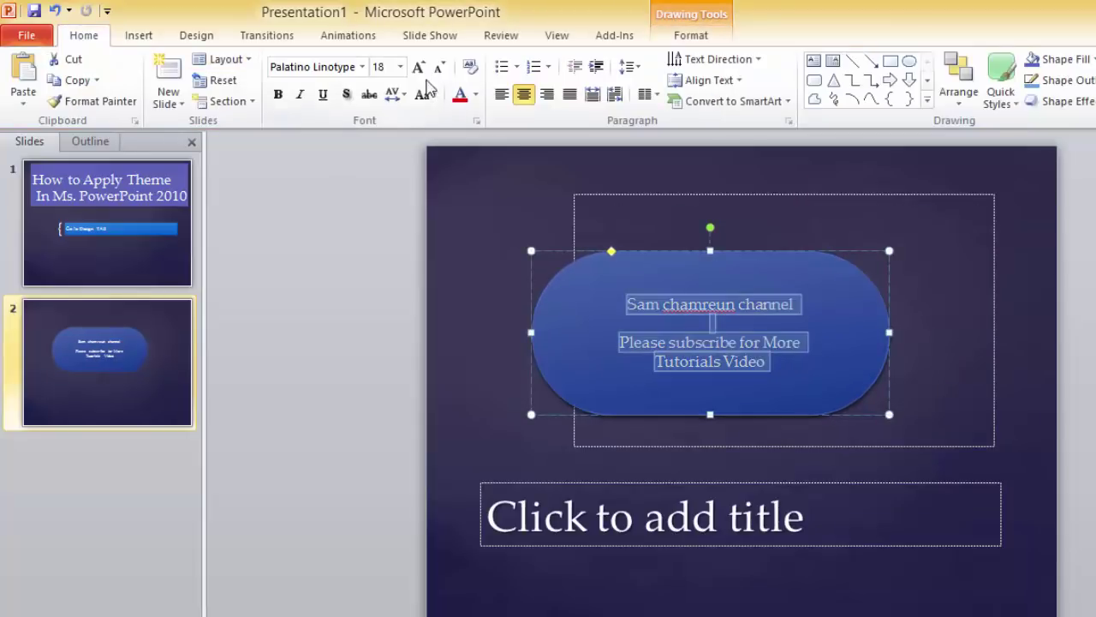
{"action": "left_click", "coordinate": [400, 67]}
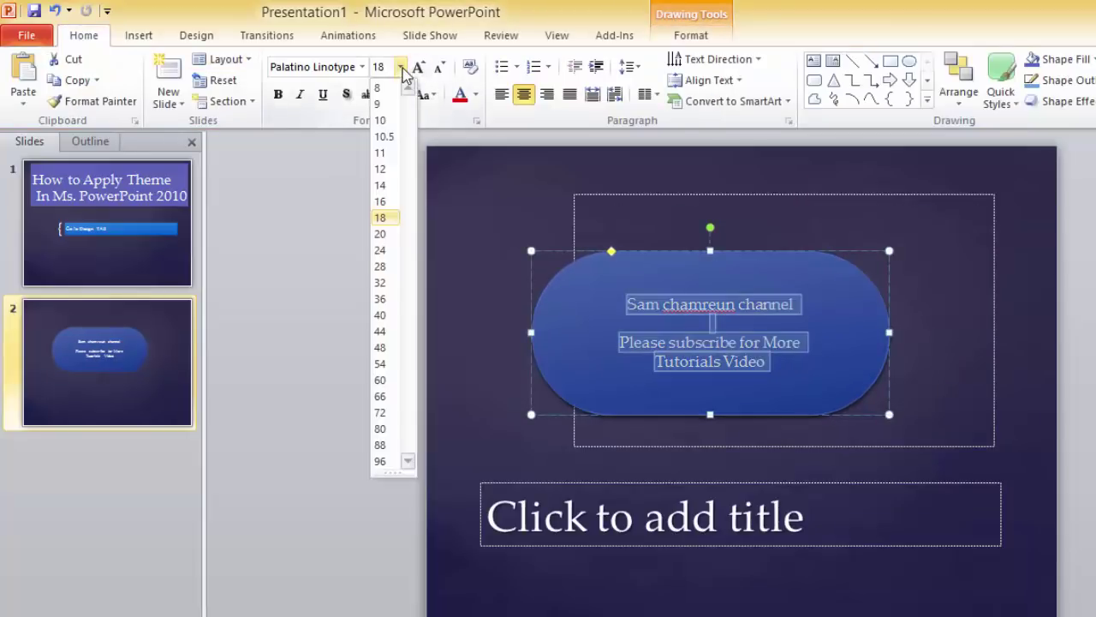
{"action": "left_click", "coordinate": [379, 283]}
{"action": "left_click", "coordinate": [573, 315]}
Enlarge the rounded message shape up and to the right, then shift it left.
{"action": "left_click", "coordinate": [813, 318]}
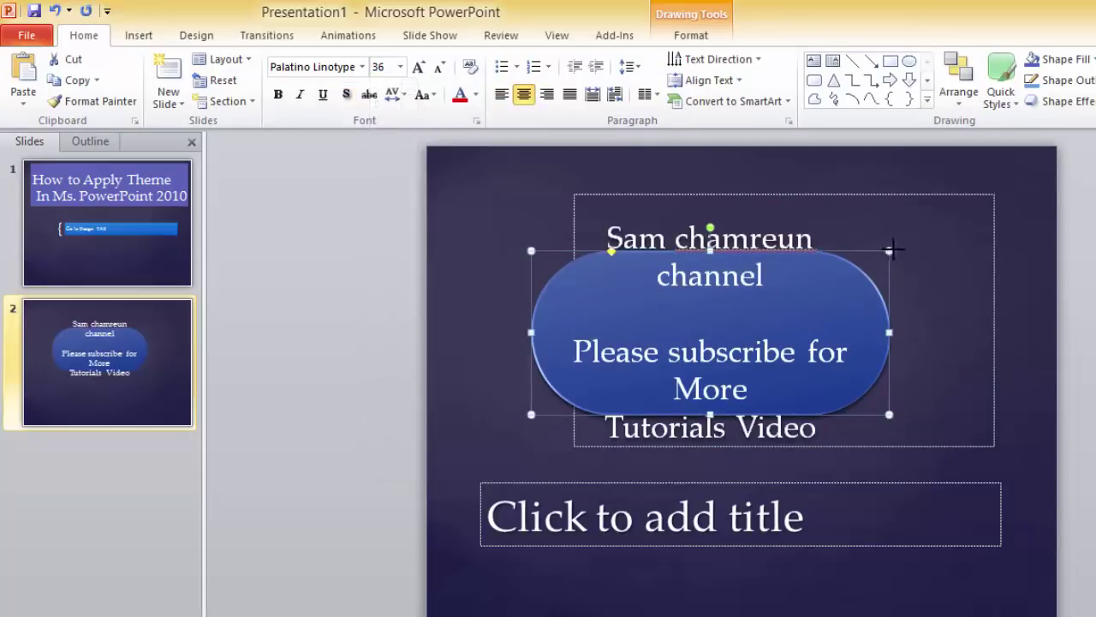
{"action": "left_click_drag", "start_coordinate": [889, 250], "coordinate": [1042, 188]}
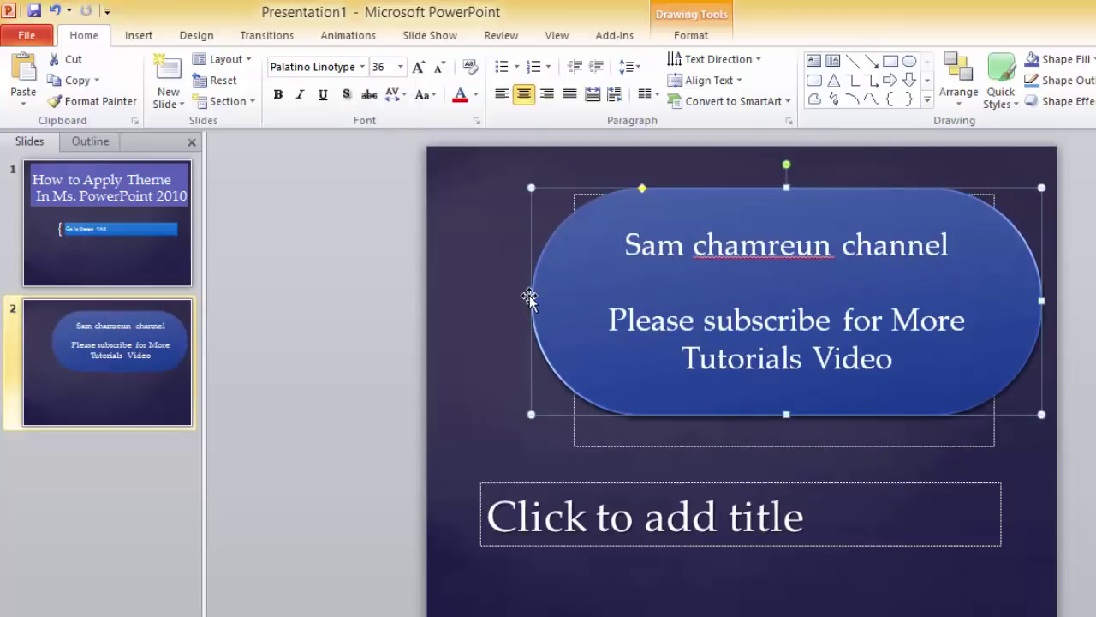
{"action": "left_click_drag", "start_coordinate": [509, 297], "coordinate": [446, 297]}
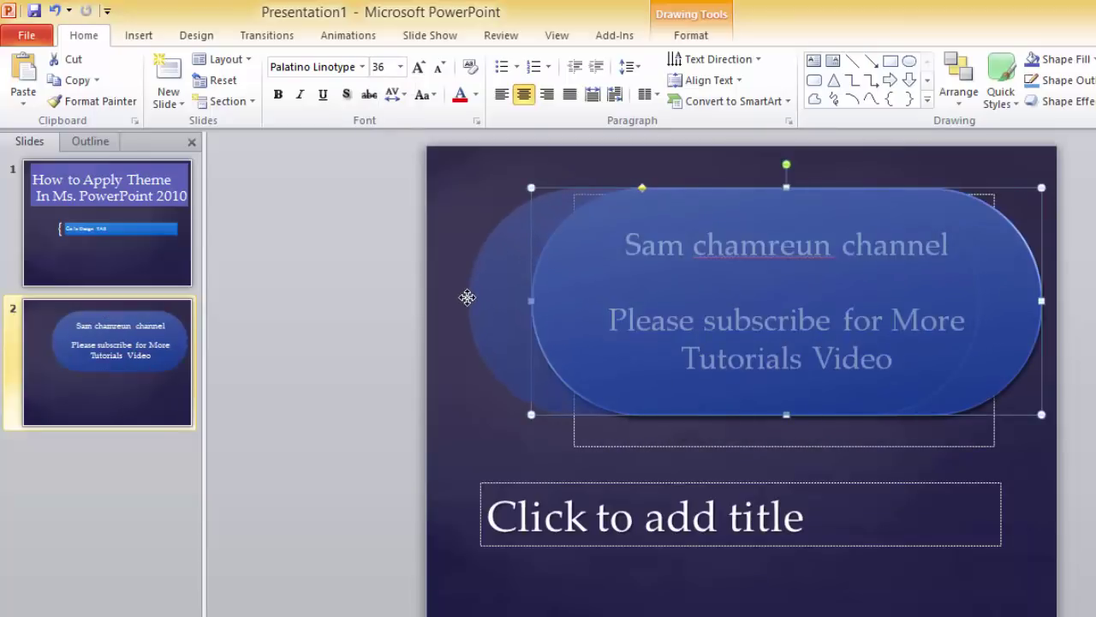
Delete the empty title placeholder from slide 2.
{"action": "left_click", "coordinate": [966, 452]}
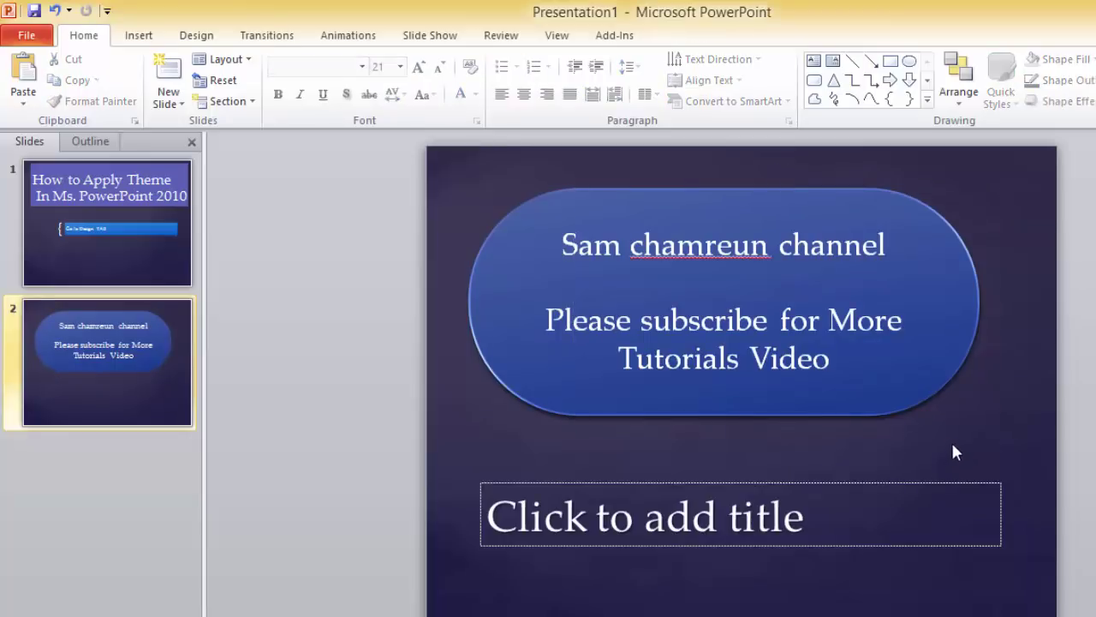
{"action": "left_click", "coordinate": [888, 505]}
{"action": "left_click", "coordinate": [892, 482]}
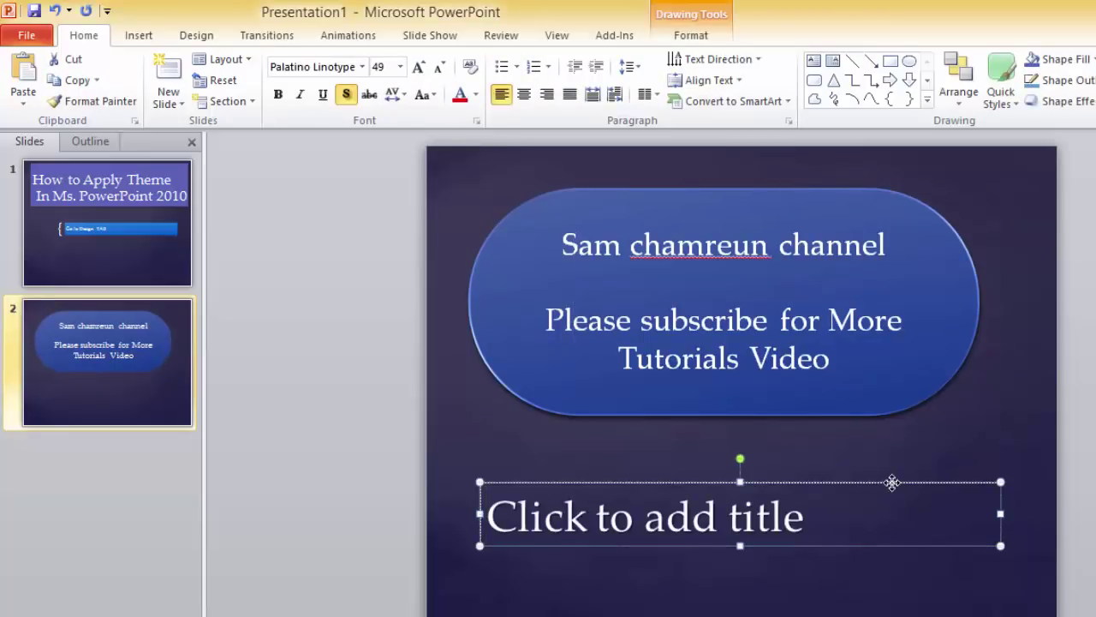
{"action": "key", "text": "Delete"}
Reposition the message shape higher on the slide.
{"action": "mouse_move", "coordinate": [898, 362]}
{"action": "left_mouse_down"}
{"action": "mouse_move", "coordinate": [936, 378]}
{"action": "mouse_move", "coordinate": [854, 371]}
{"action": "left_mouse_up"}
{"action": "left_click", "coordinate": [813, 421]}
{"action": "left_click", "coordinate": [815, 377]}
{"action": "left_click", "coordinate": [772, 477]}
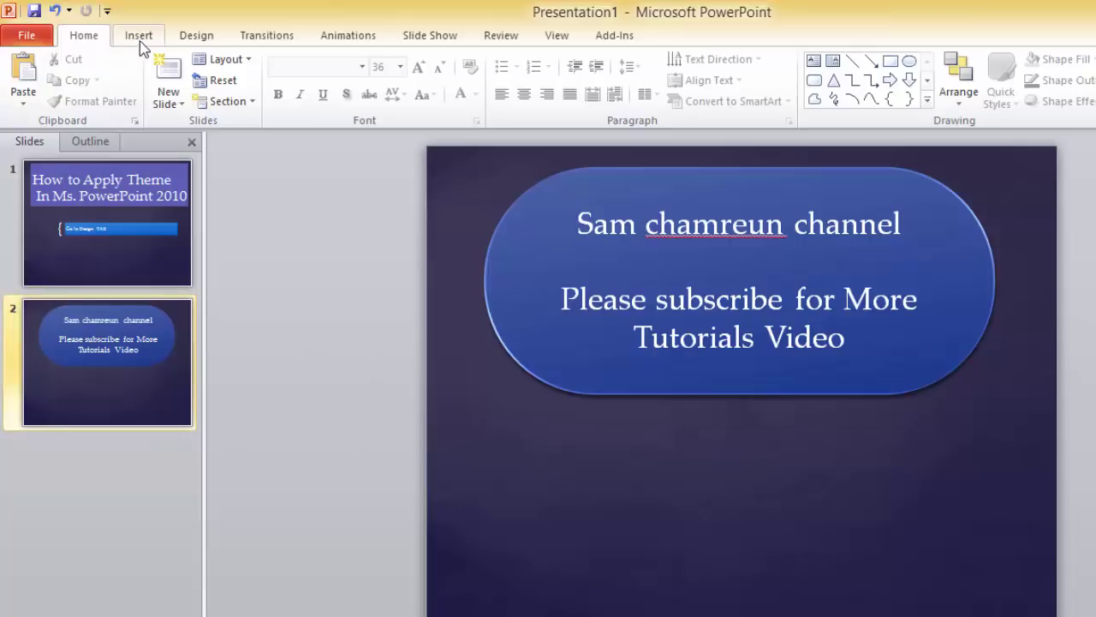
Apply the teal wave theme, drag the green message pill lower, and go to slide 1.
{"action": "left_click", "coordinate": [206, 37]}
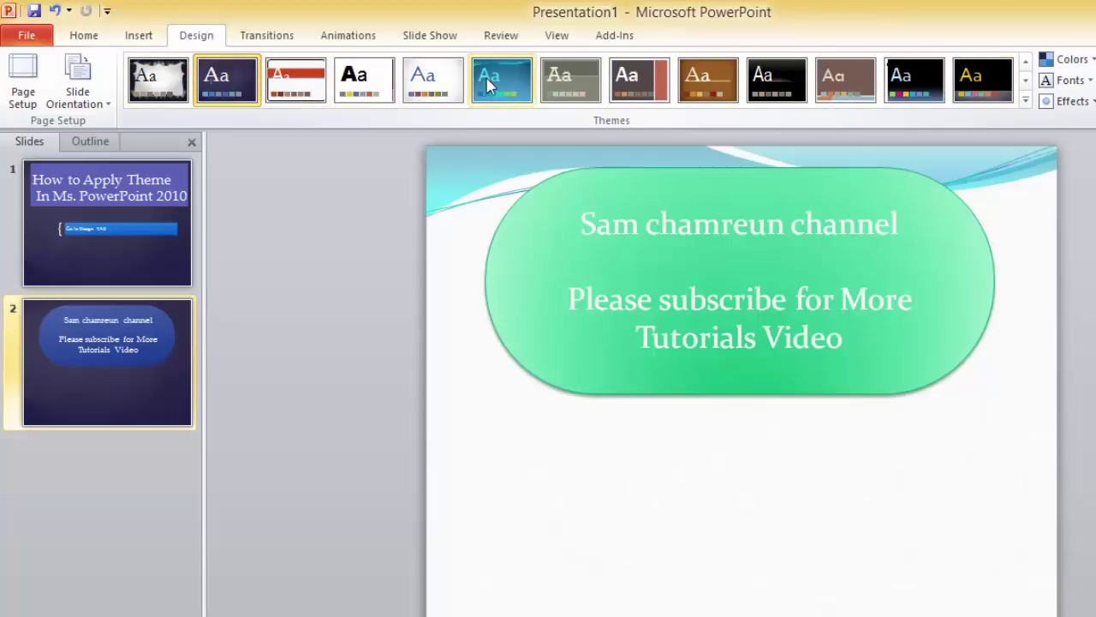
{"action": "left_click", "coordinate": [487, 79]}
{"action": "left_click", "coordinate": [769, 265]}
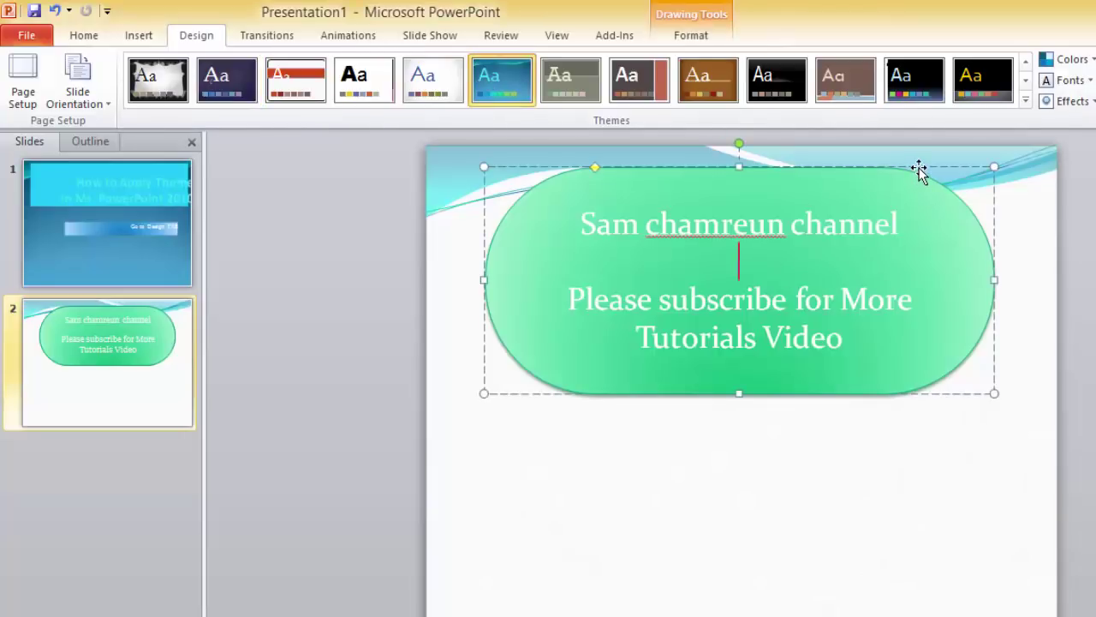
{"action": "left_click_drag", "start_coordinate": [919, 171], "coordinate": [929, 284]}
{"action": "left_click", "coordinate": [972, 242]}
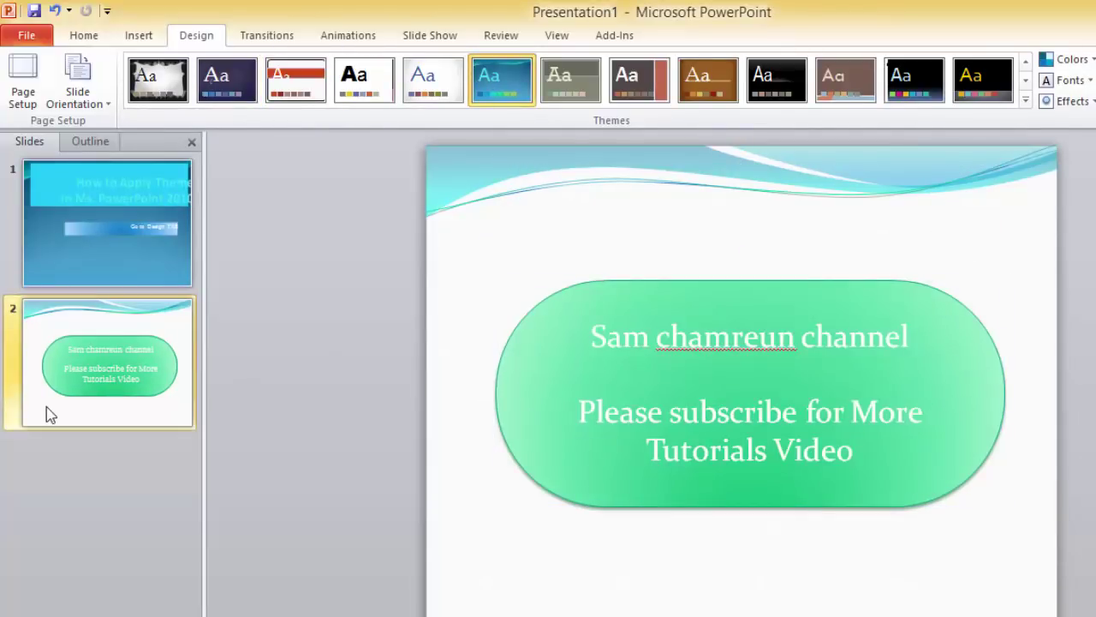
{"action": "left_click", "coordinate": [115, 267]}
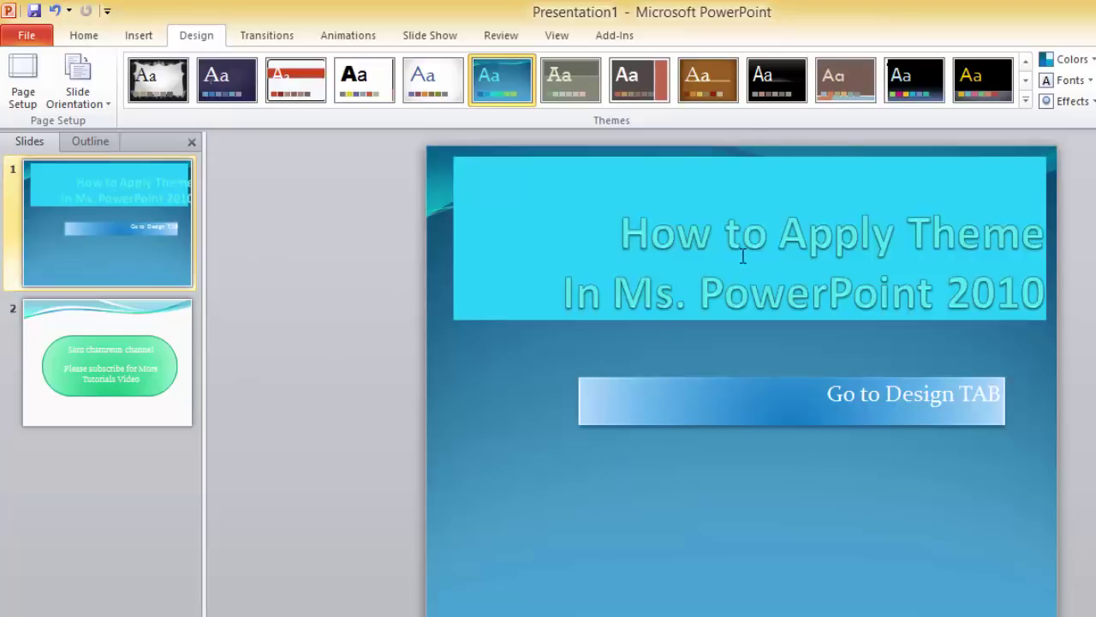
Centre the slide 1 title text.
{"action": "left_click", "coordinate": [743, 256]}
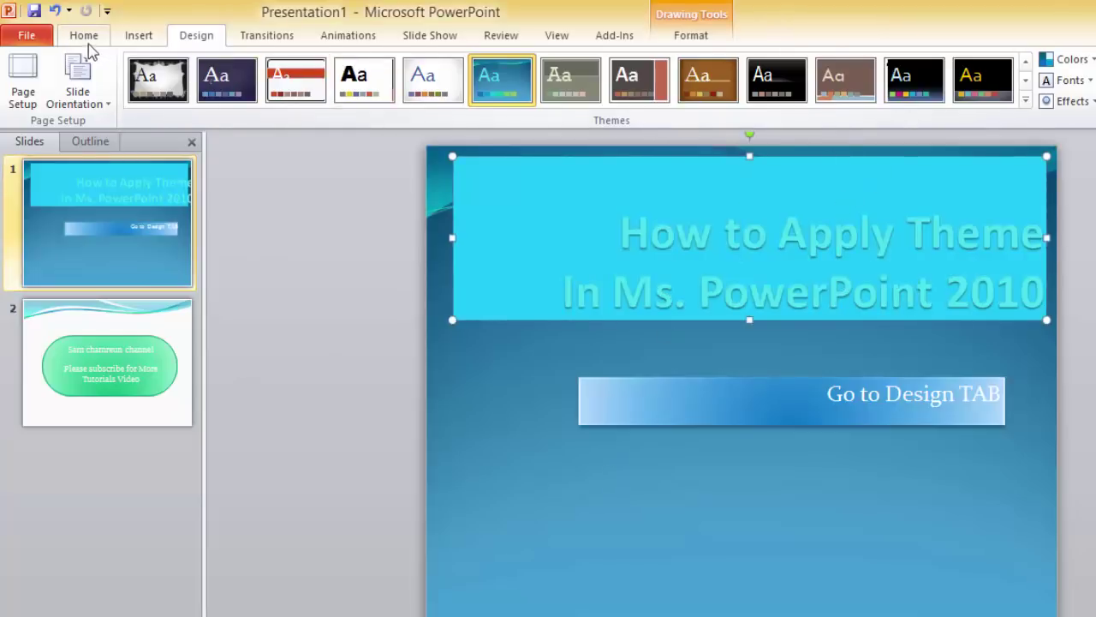
{"action": "left_click", "coordinate": [85, 36]}
{"action": "left_click", "coordinate": [522, 94]}
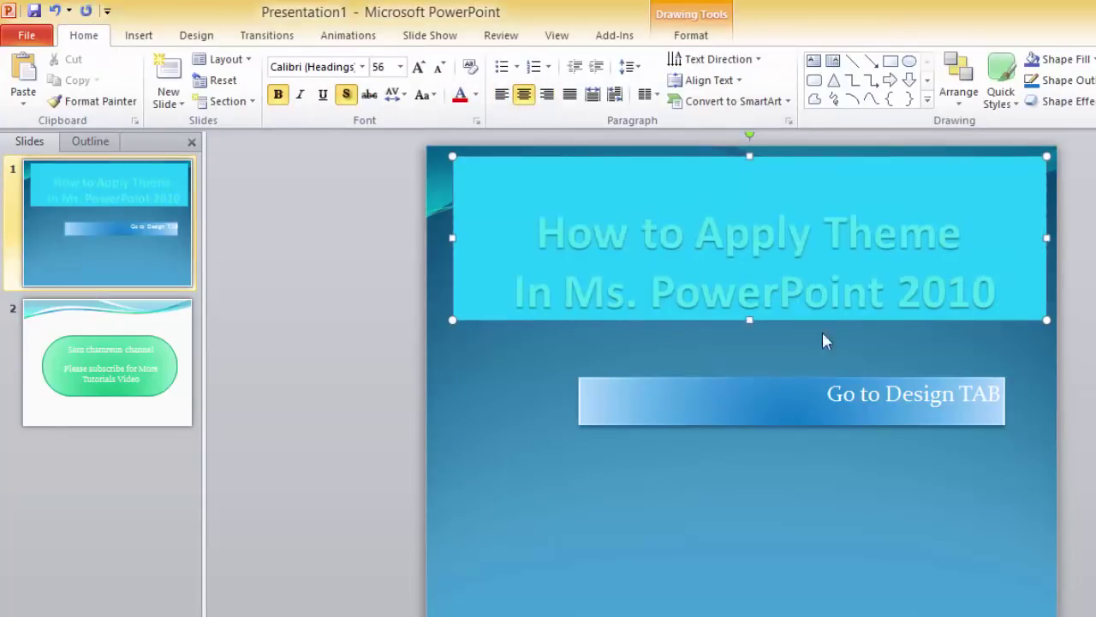
{"action": "left_click", "coordinate": [773, 405]}
{"action": "left_click", "coordinate": [599, 485]}
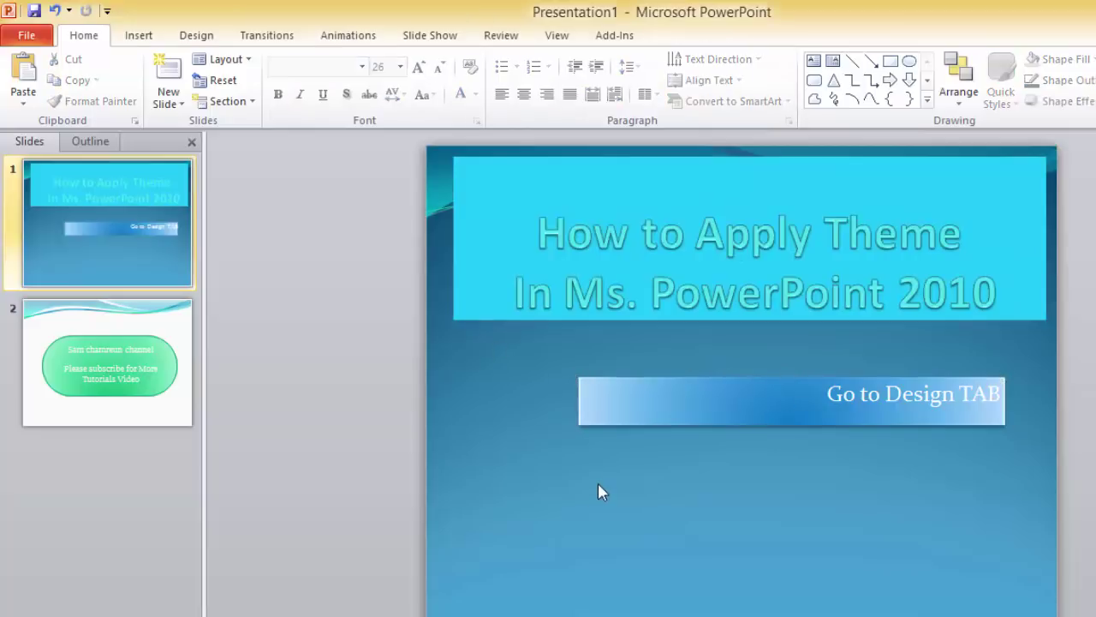
Apply the lime-green WordArt style to both lines of the title.
{"action": "left_click", "coordinate": [628, 240]}
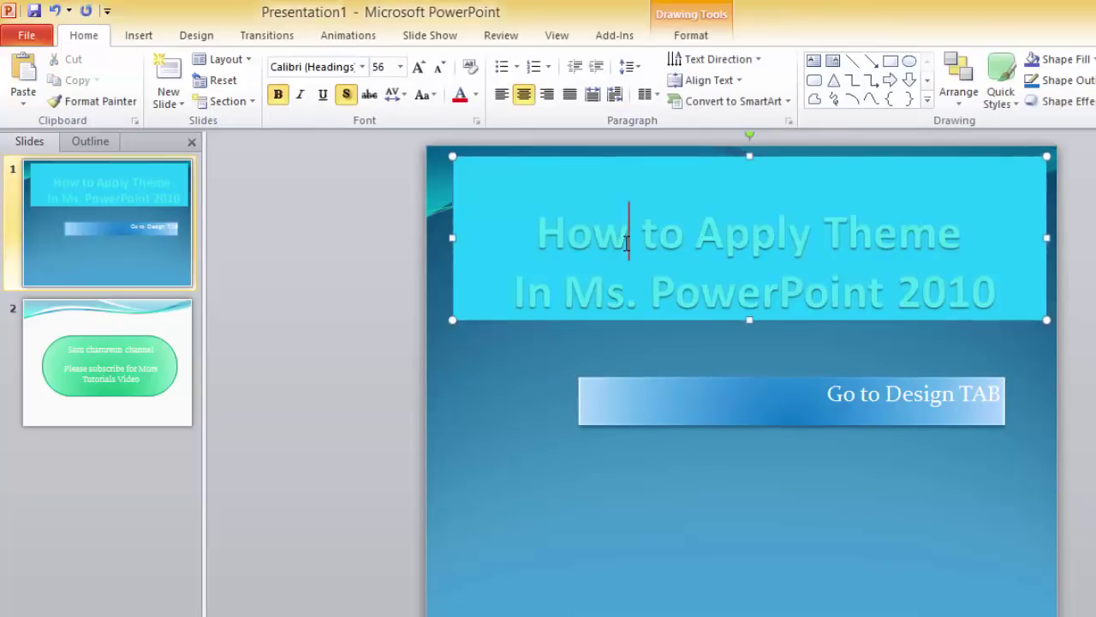
{"action": "left_click_drag", "start_coordinate": [727, 235], "coordinate": [989, 296]}
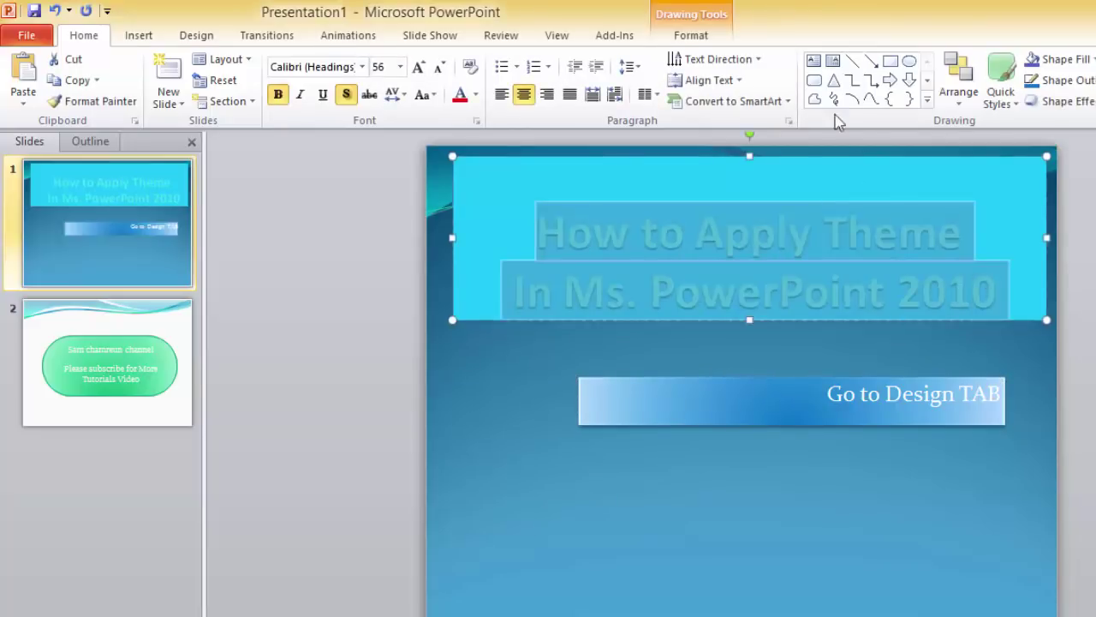
{"action": "left_click", "coordinate": [692, 35]}
{"action": "left_click", "coordinate": [912, 101]}
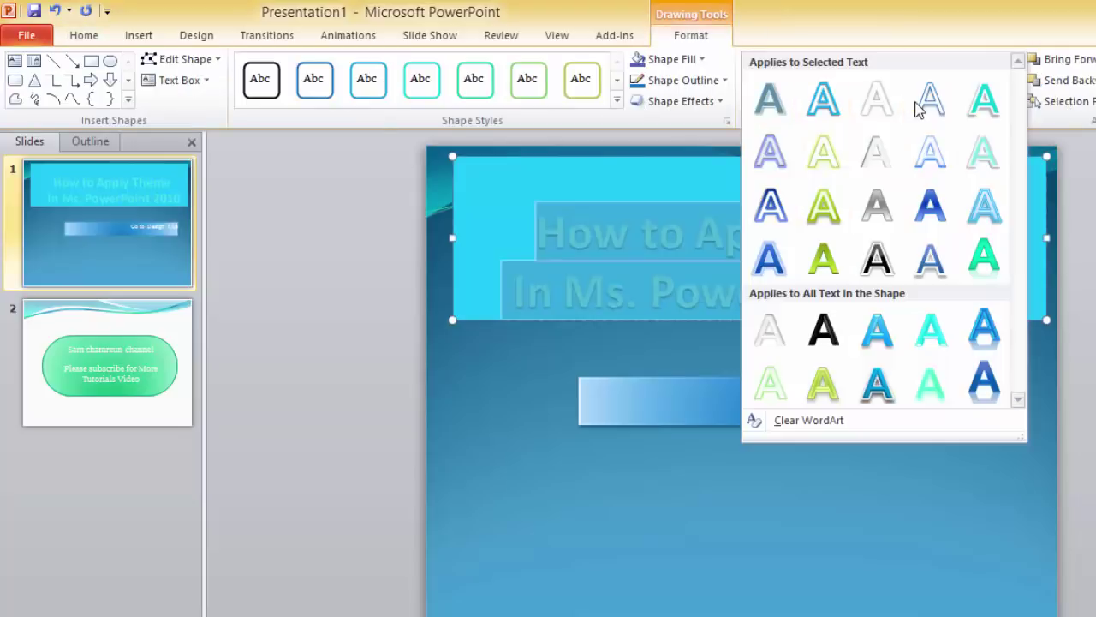
{"action": "left_click", "coordinate": [826, 259]}
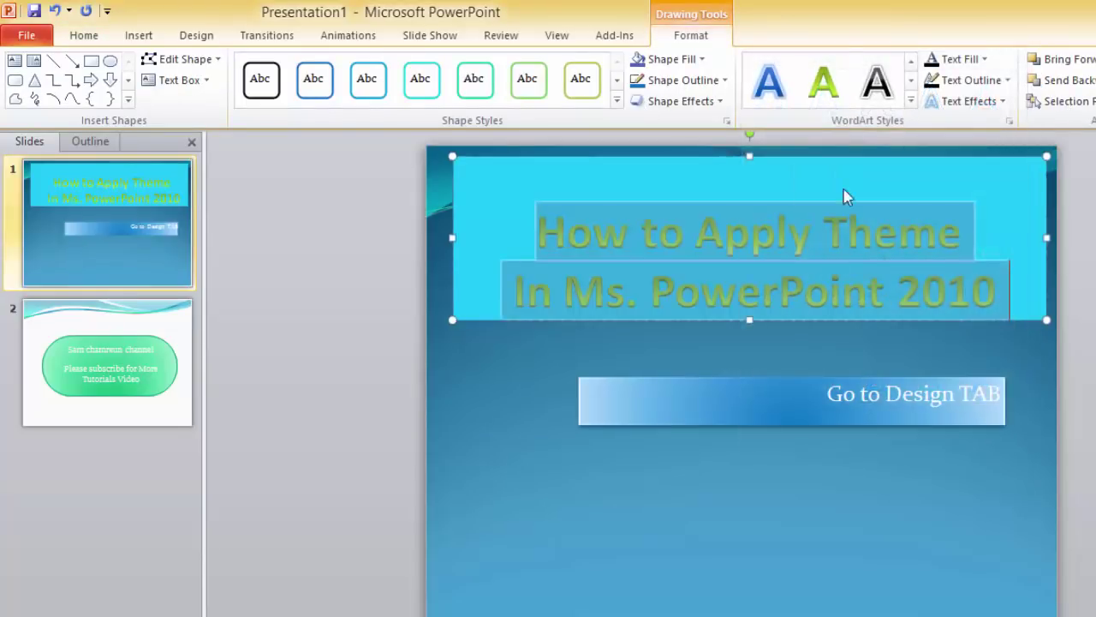
{"action": "left_click", "coordinate": [911, 101]}
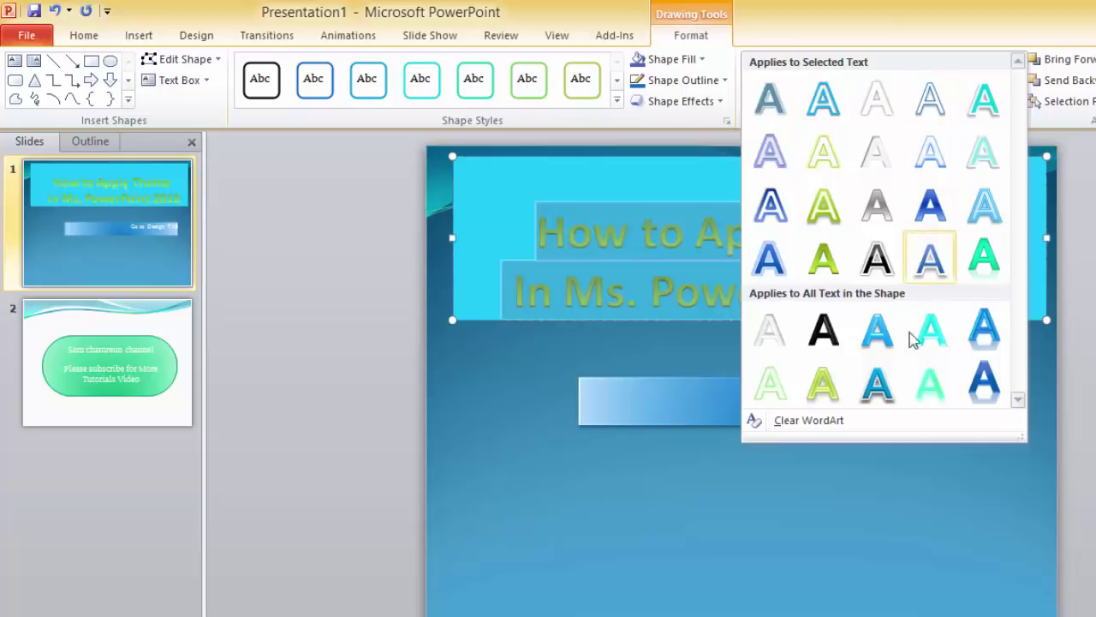
{"action": "left_click", "coordinate": [824, 259]}
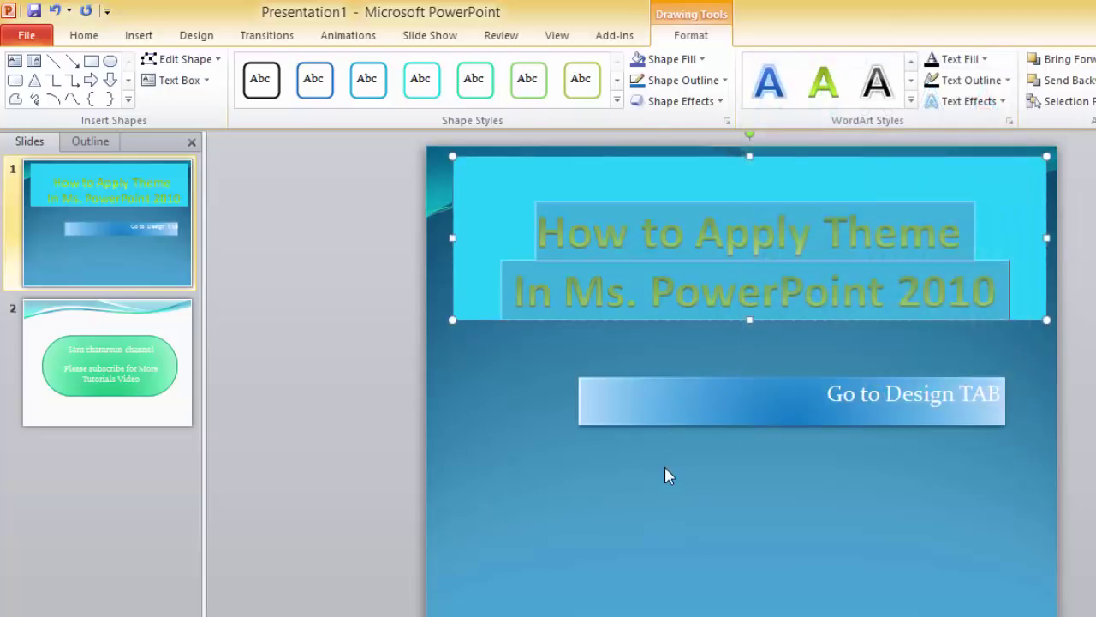
{"action": "left_click", "coordinate": [666, 471]}
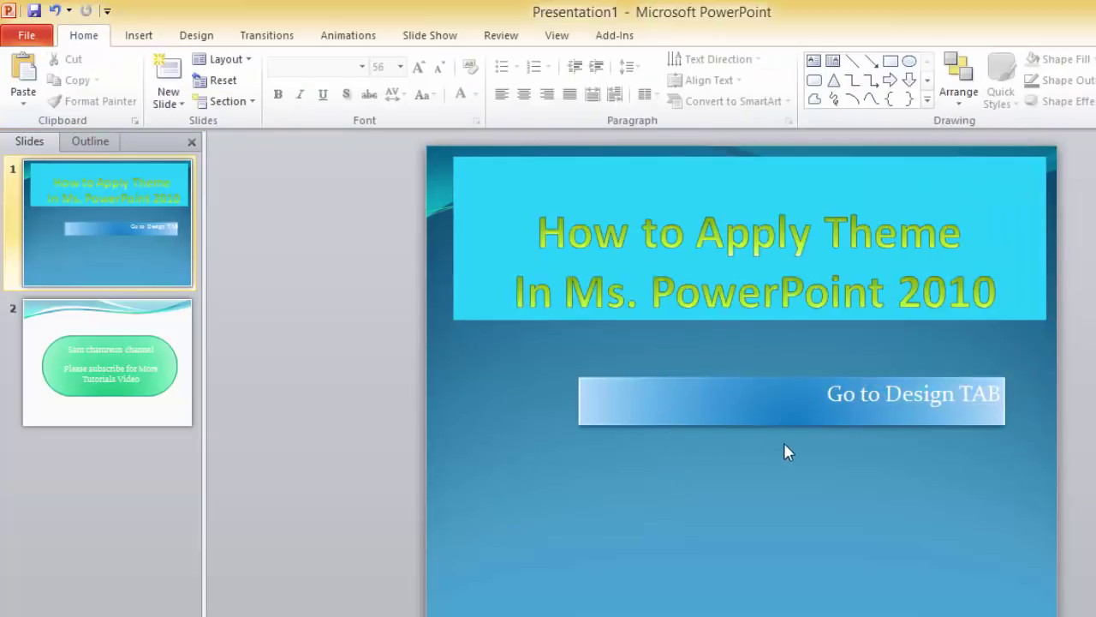
Left-align the 'Go to Design TAB' text so it shows as a bulleted line.
{"action": "left_click", "coordinate": [747, 415]}
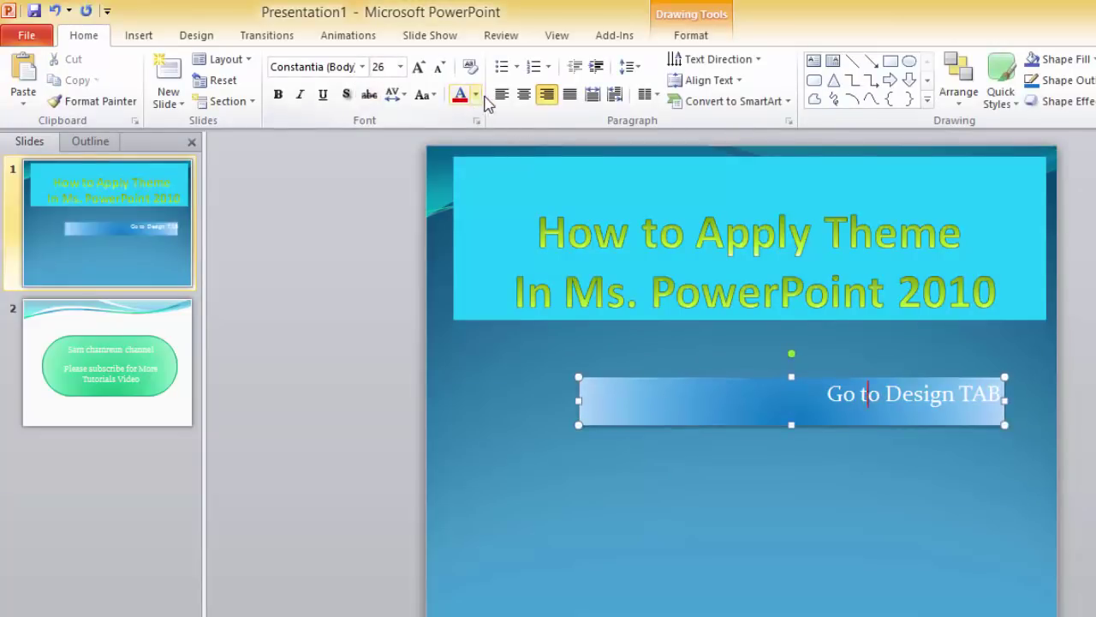
{"action": "left_click", "coordinate": [800, 396]}
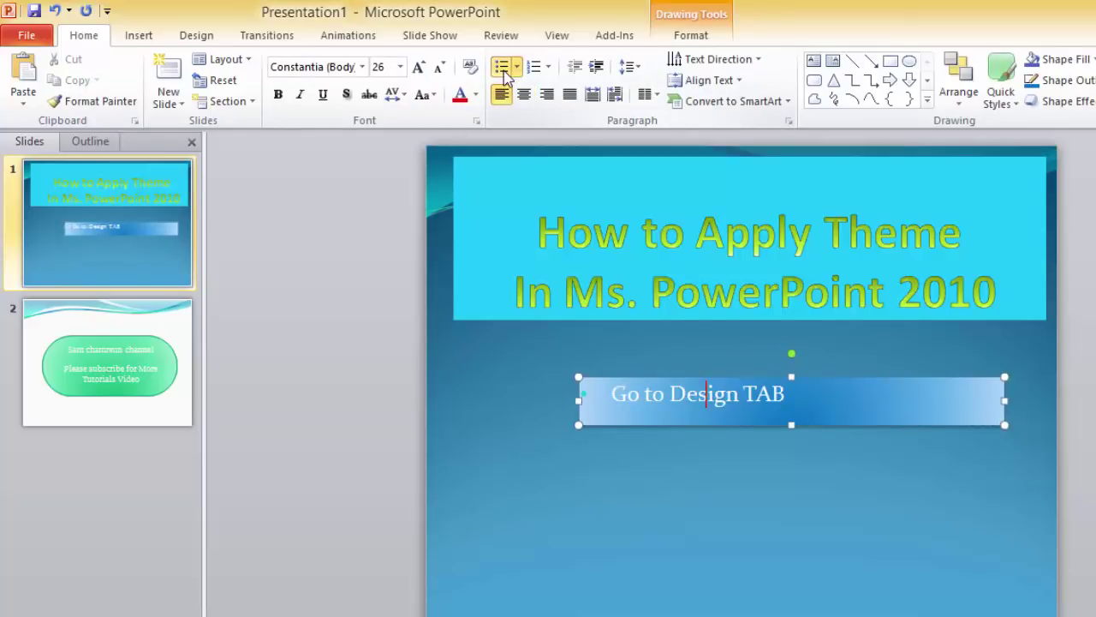
{"action": "left_click", "coordinate": [790, 492]}
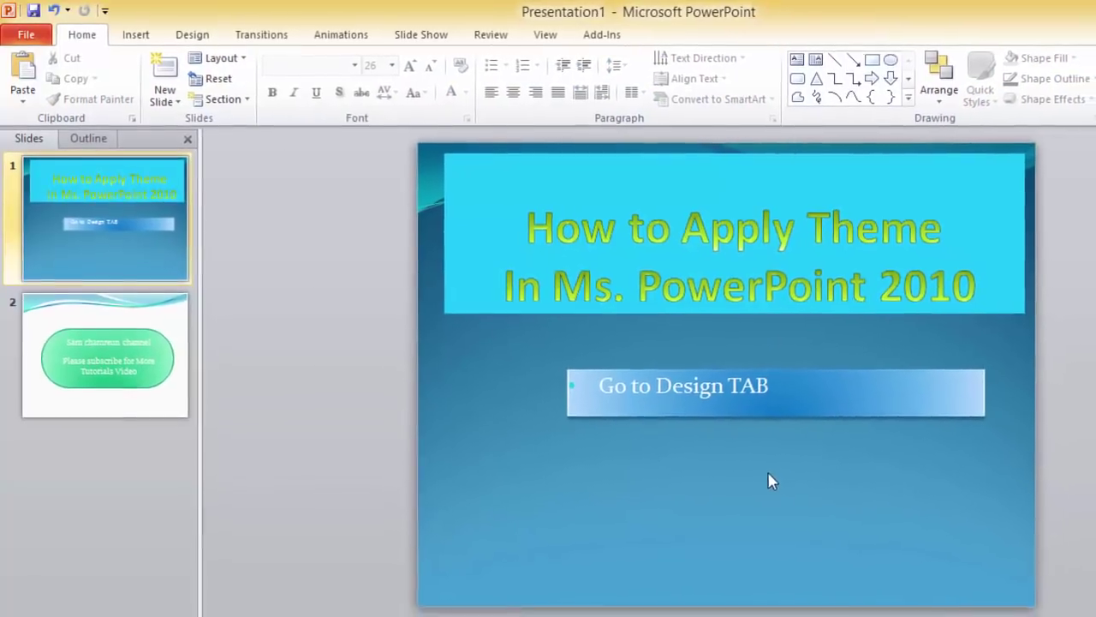